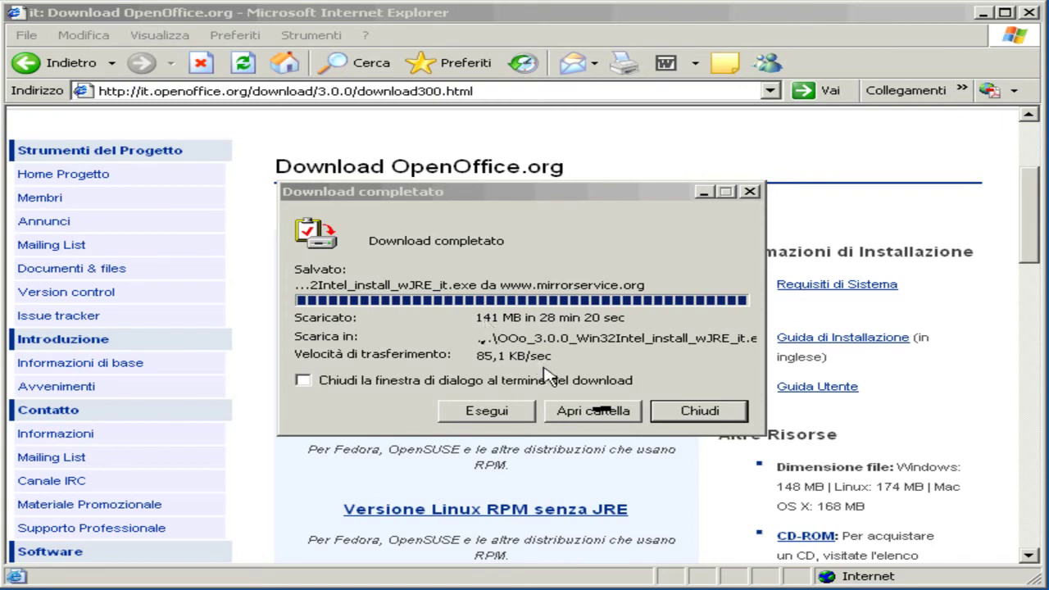
# Step: Close the completed download notice and the browser, and open the RUG_TMP (G:) removable drive
pyautogui.click(683, 414)
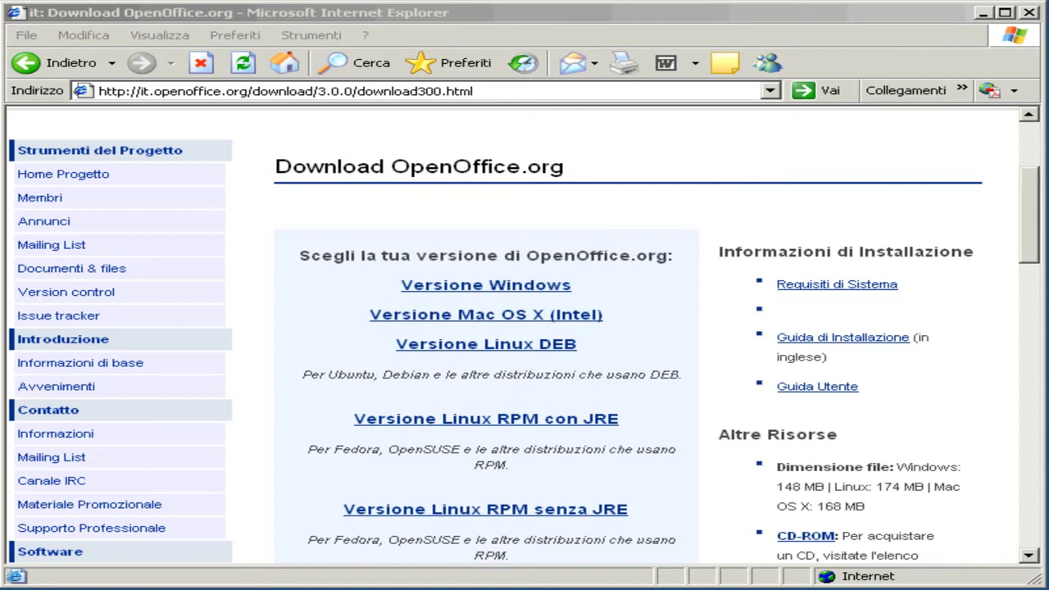
pyautogui.click(1029, 13)
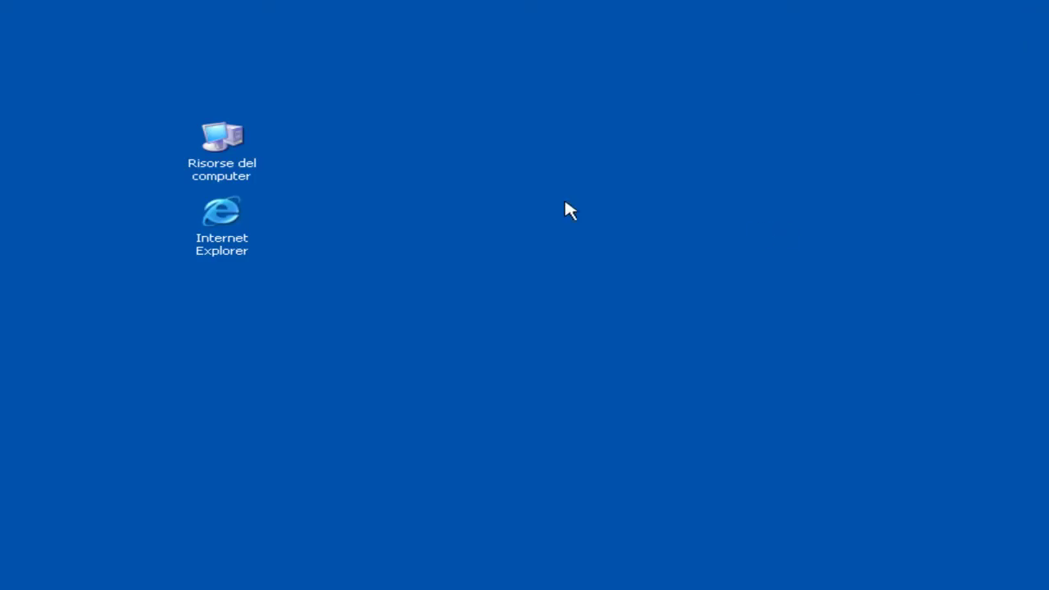
pyautogui.doubleClick(231, 150)
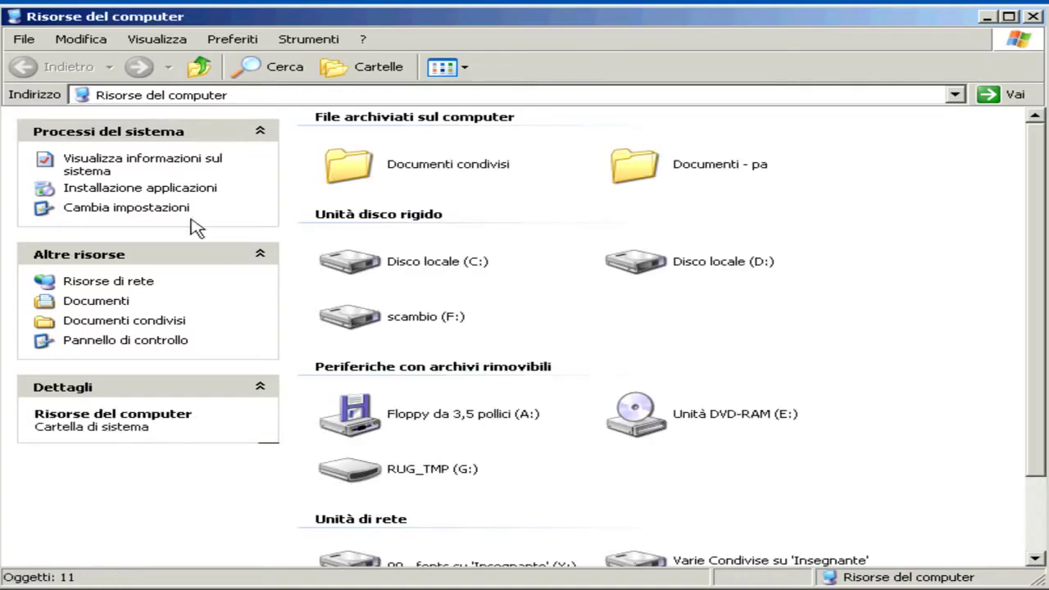
pyautogui.doubleClick(350, 475)
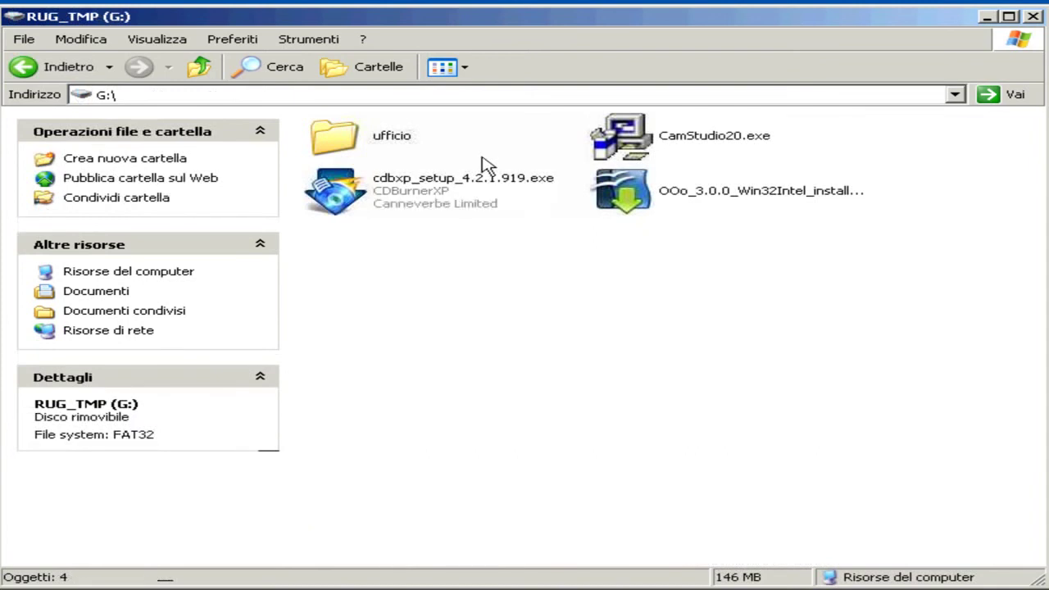
# Step: Launch the OOo_3.0.0_Win32Intel installer stored on the G: drive
pyautogui.click(651, 205)
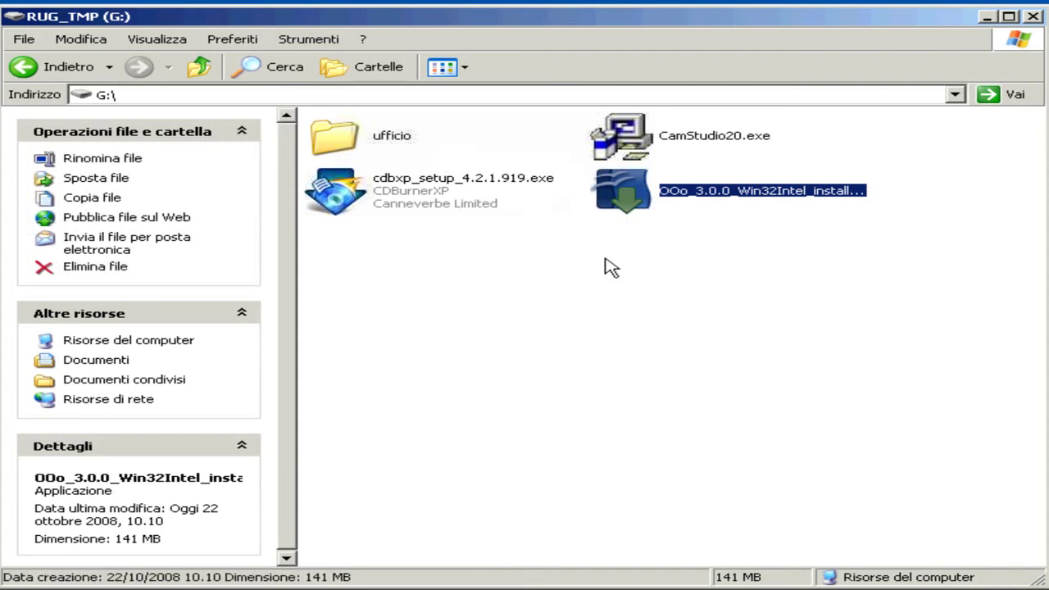
pyautogui.click(675, 257)
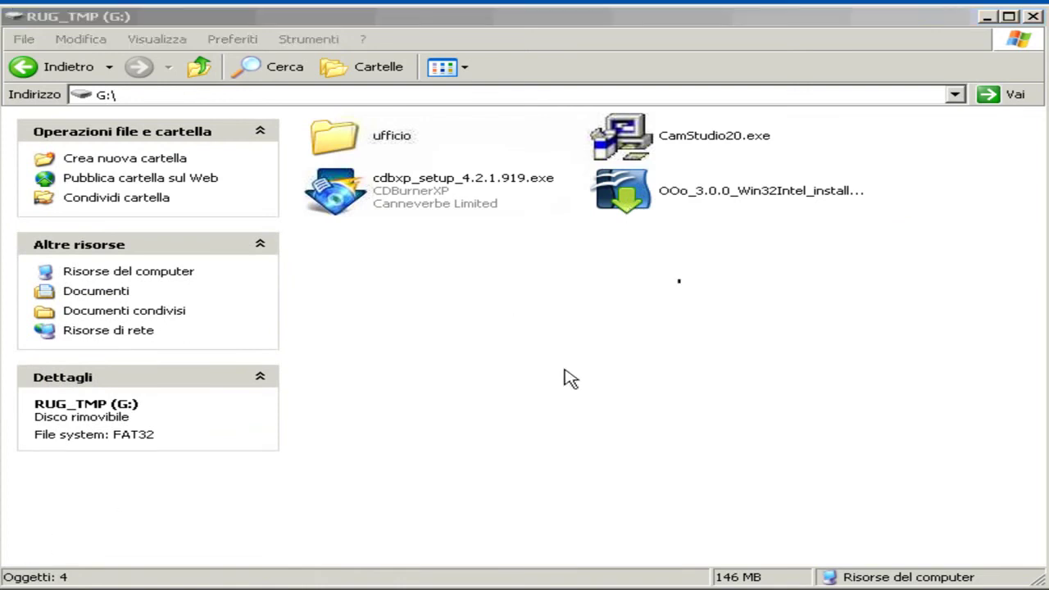
pyautogui.doubleClick(627, 207)
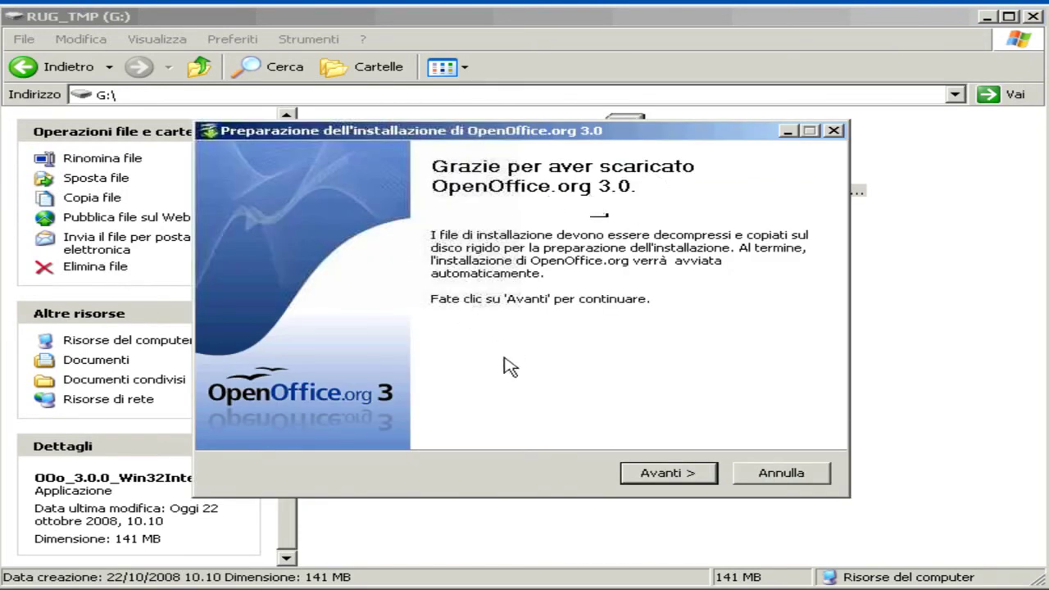
# Step: Unpack the installation files into the default OpenOffice.org 3.0 (it) Installation Files folder on the Desktop
pyautogui.click(651, 474)
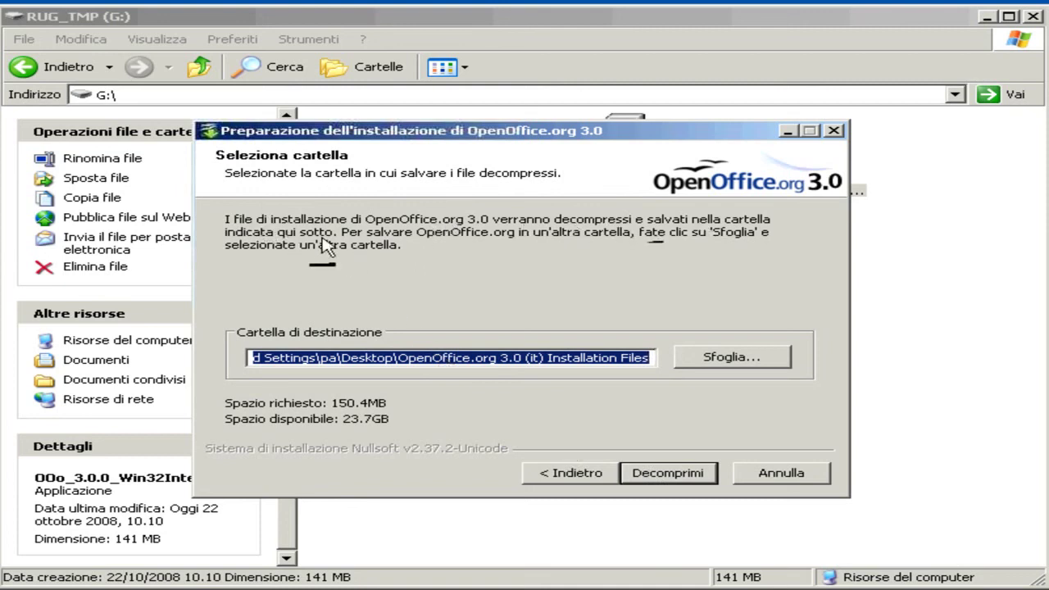
pyautogui.click(351, 359)
pyautogui.moveTo(343, 359); pyautogui.dragTo(394, 359)
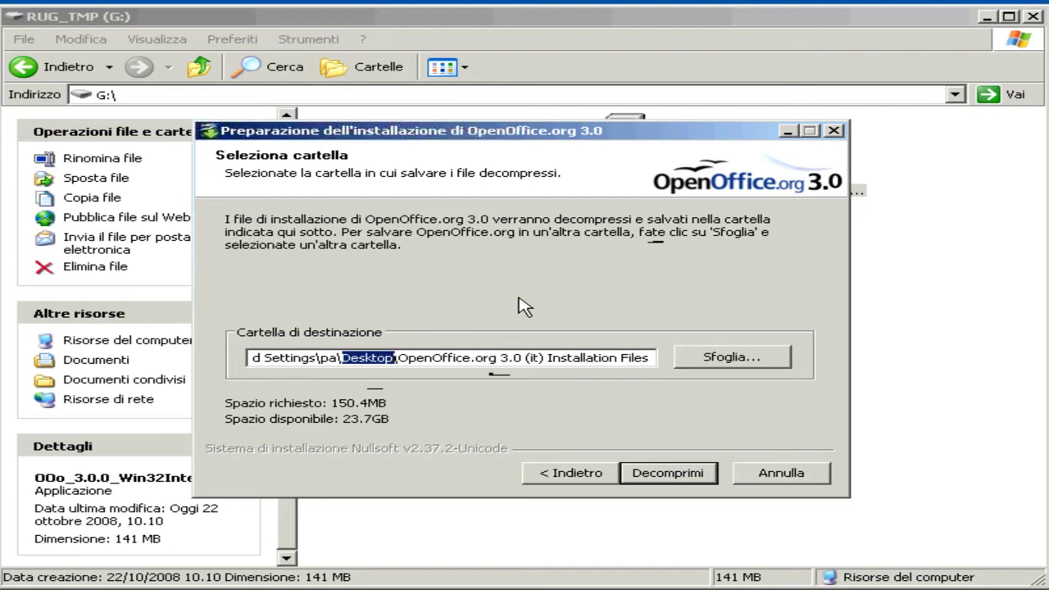
pyautogui.click(653, 477)
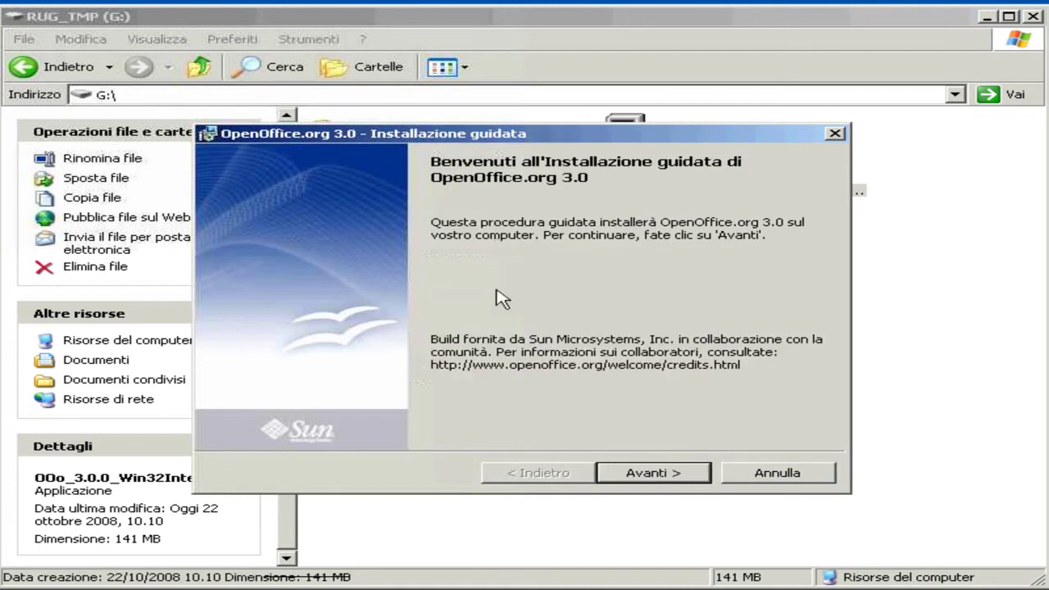
# Step: Install OpenOffice.org 3.0 for all users with the Completa installation type and a desktop shortcut
pyautogui.click(664, 471)
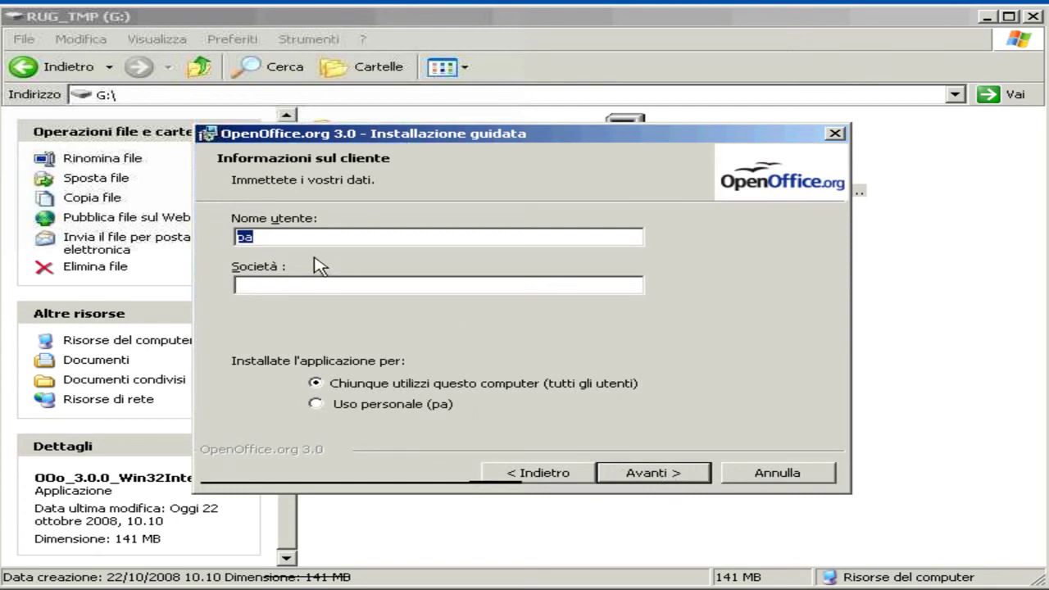
pyautogui.click(282, 237)
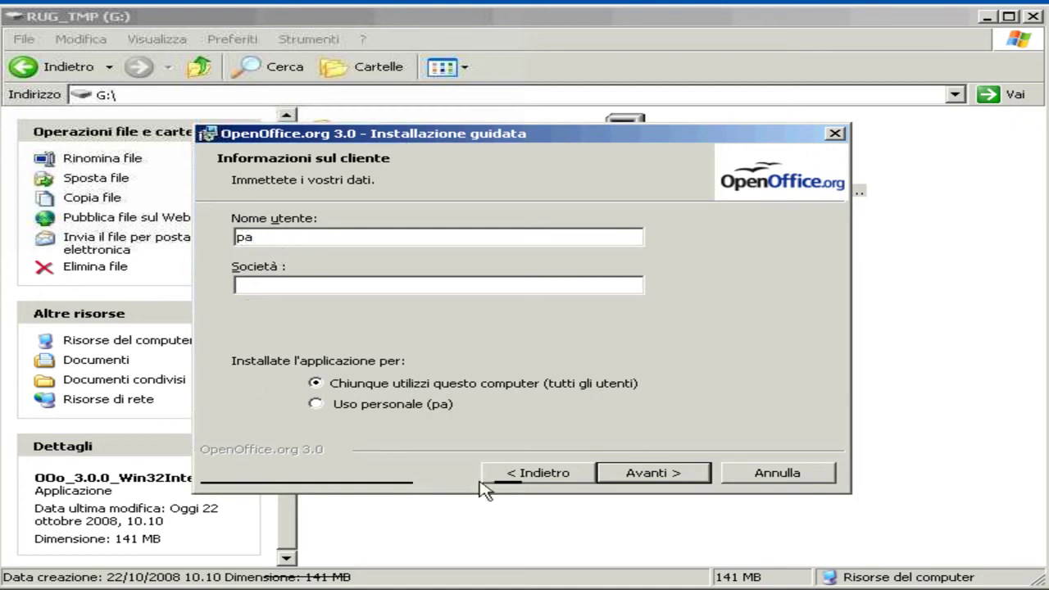
pyautogui.click(639, 477)
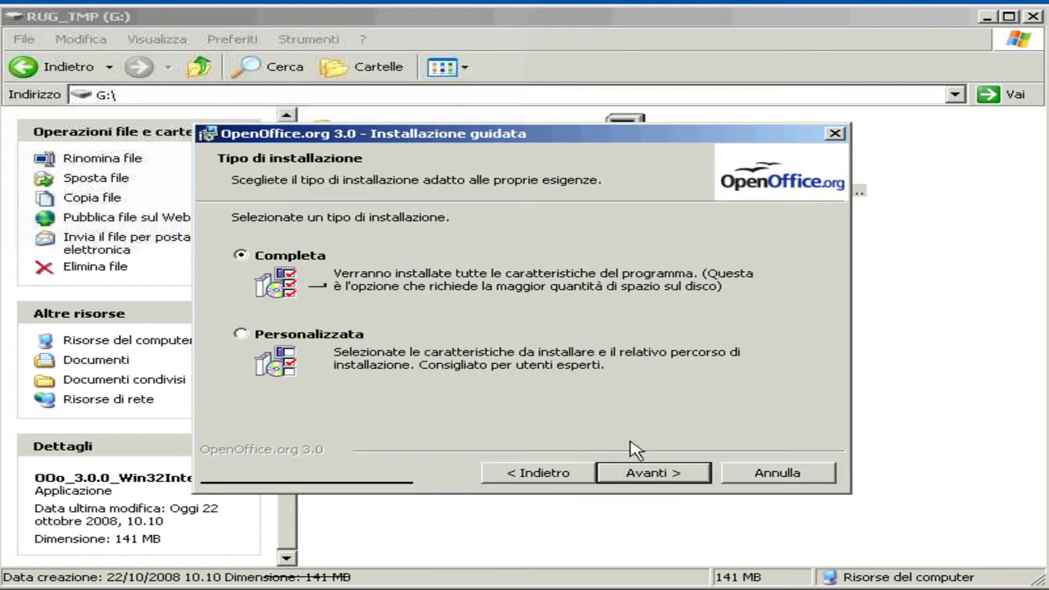
pyautogui.click(646, 472)
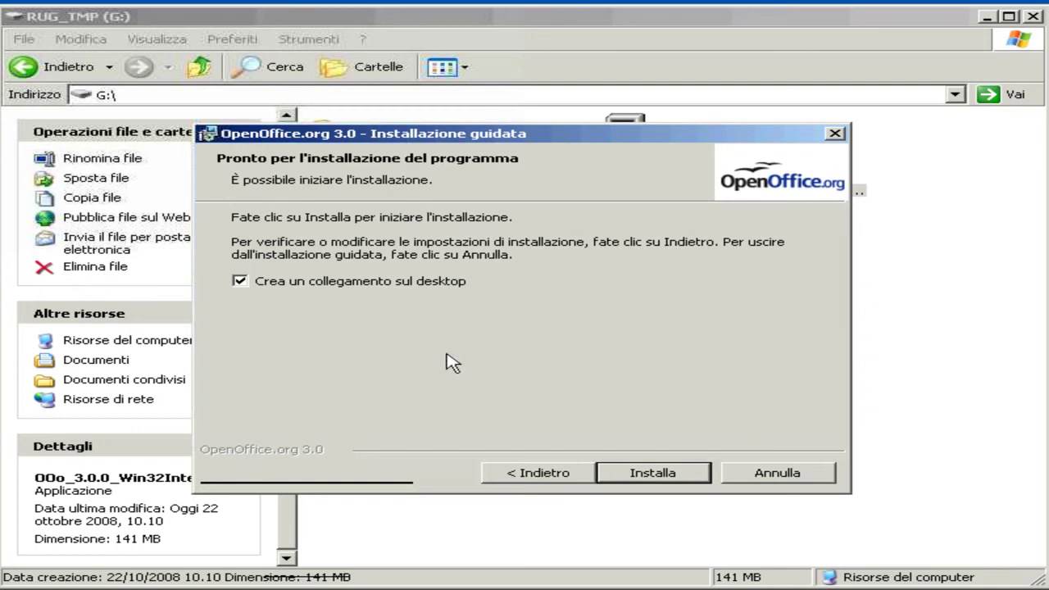
pyautogui.click(652, 475)
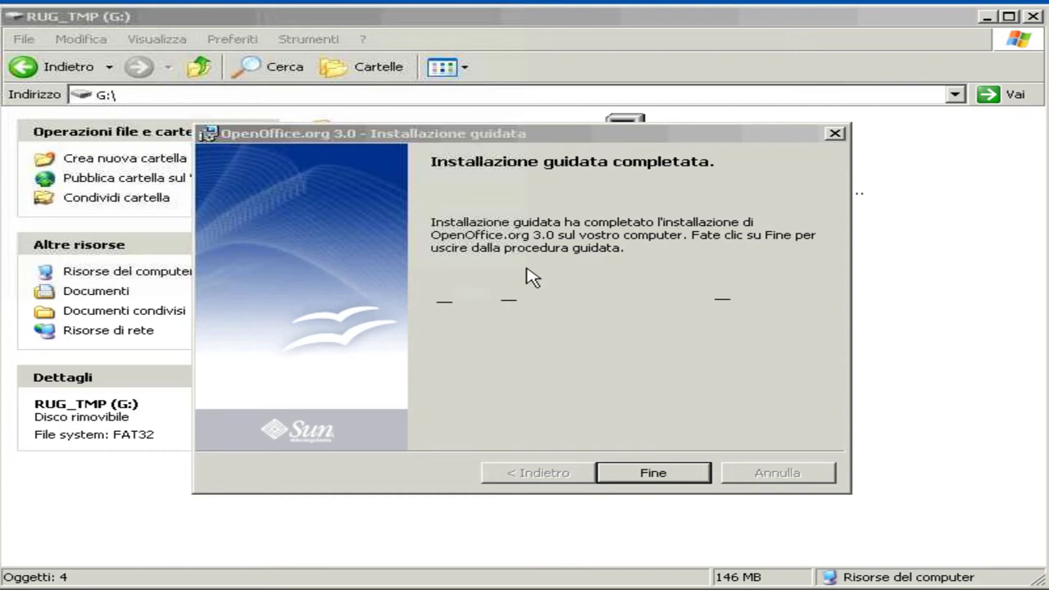
# Step: Finish the installation wizard and close the RUG_TMP (G:) window
pyautogui.click(496, 193)
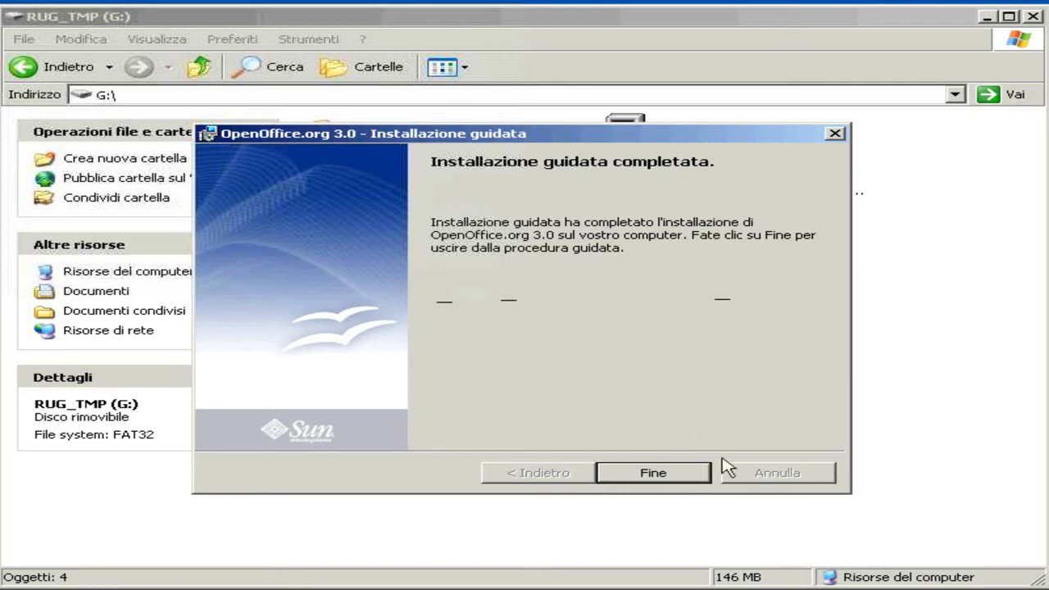
pyautogui.click(670, 479)
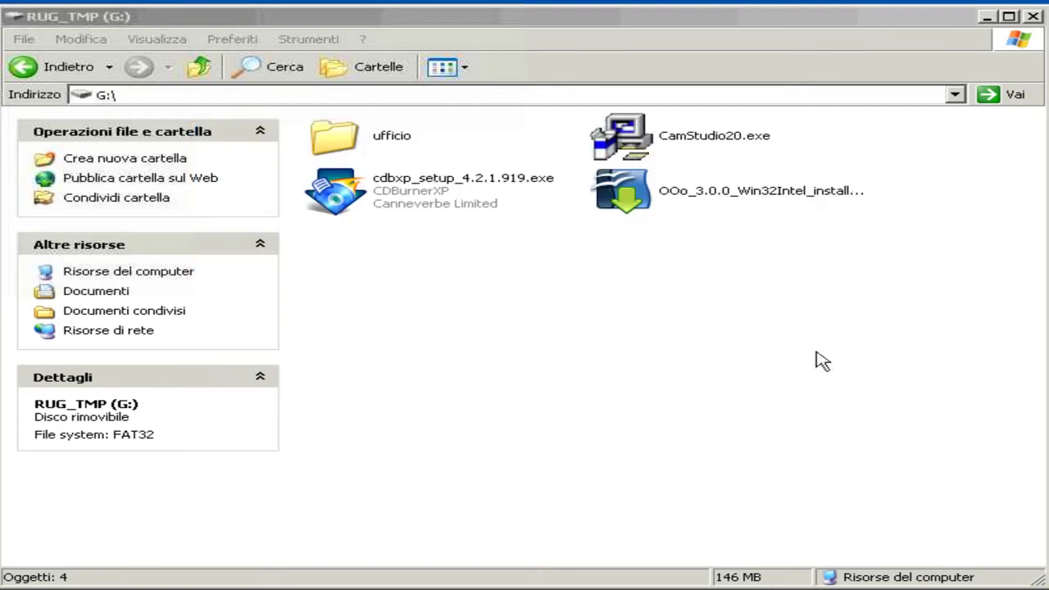
pyautogui.click(1033, 17)
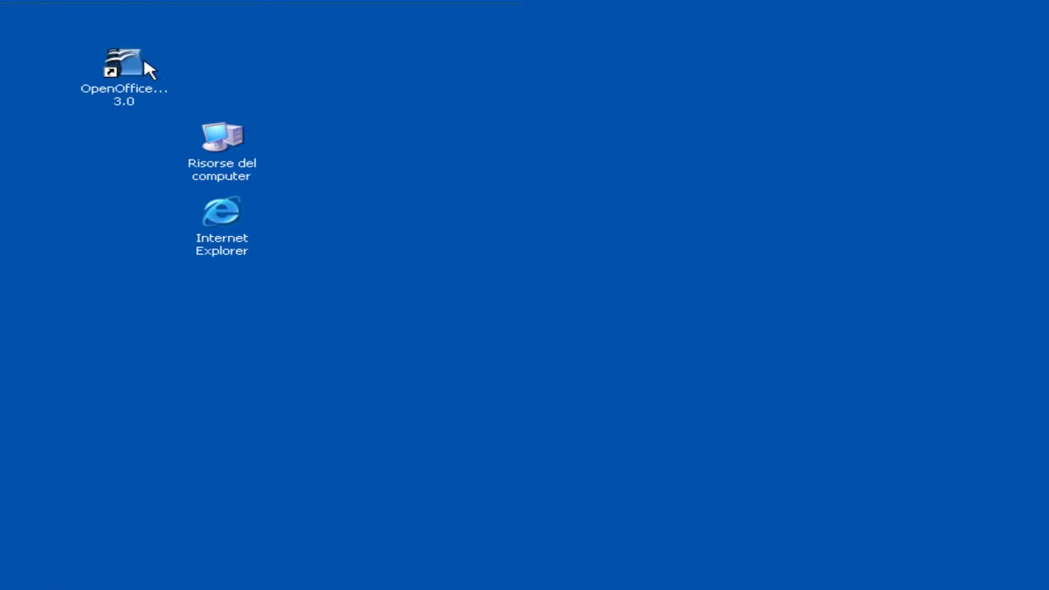
# Step: Move the OpenOffice.org 3.0 shortcut to the middle of the desktop and place the Installation Files folder directly below it
pyautogui.moveTo(140, 68); pyautogui.dragTo(545, 210)
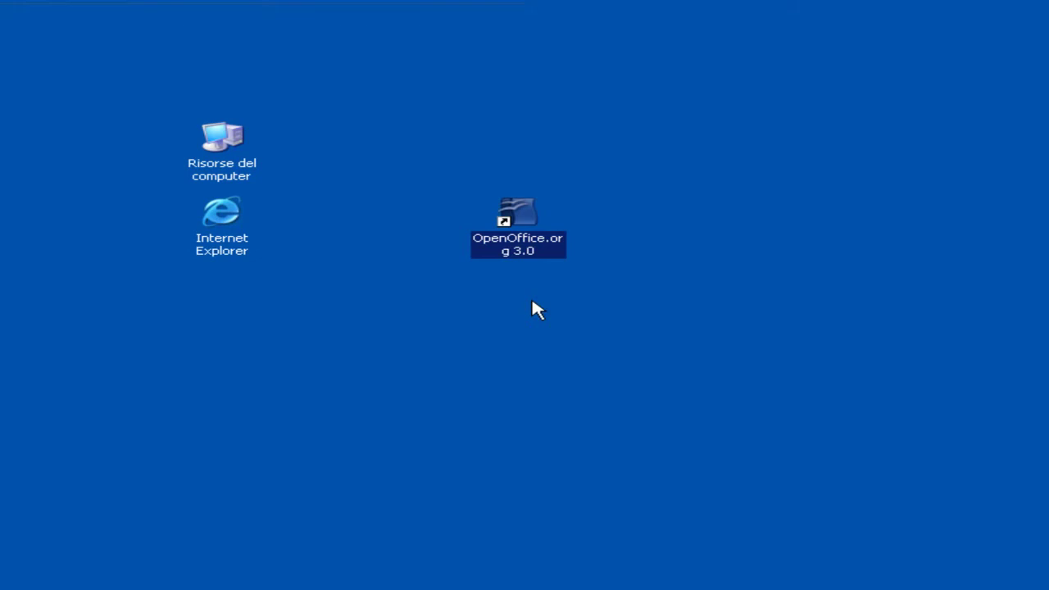
pyautogui.moveTo(68, 344); pyautogui.dragTo(472, 332)
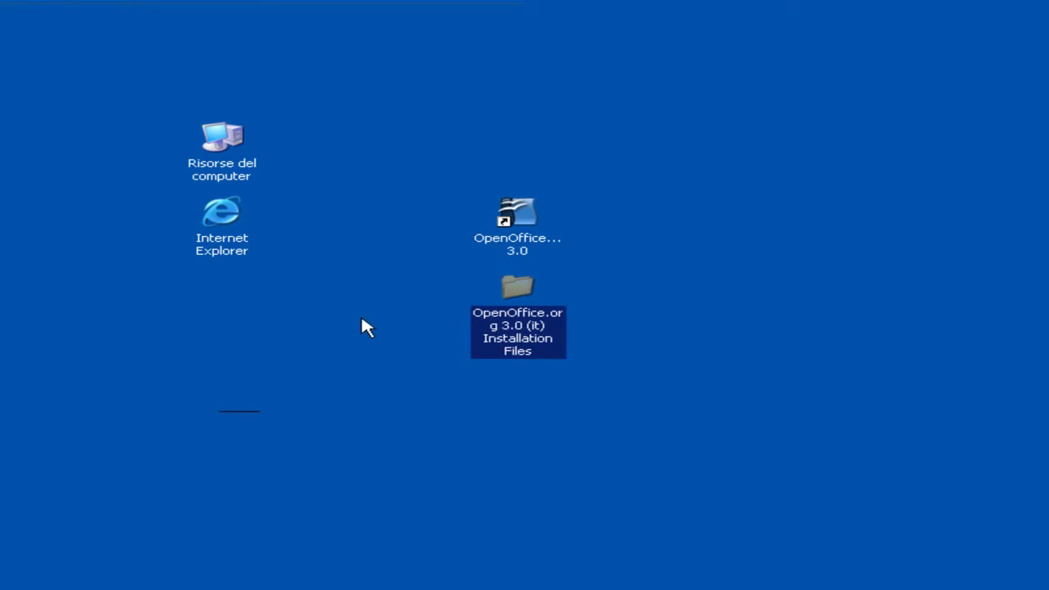
pyautogui.click(367, 328)
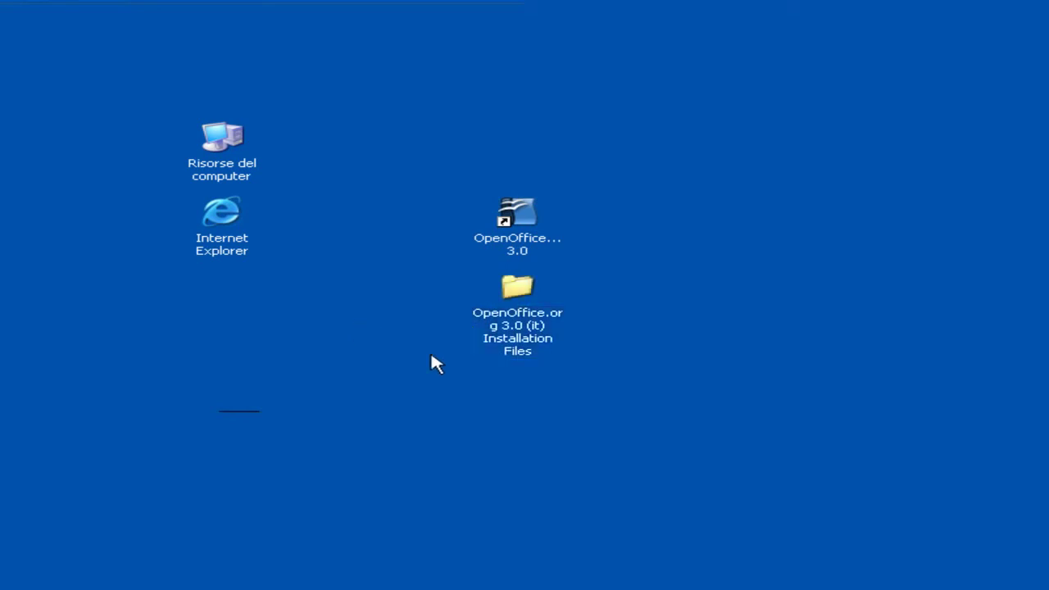
# Step: Delete the OpenOffice.org 3.0 (it) Installation Files folder from the desktop, sending it to the recycle bin
pyautogui.moveTo(531, 288)
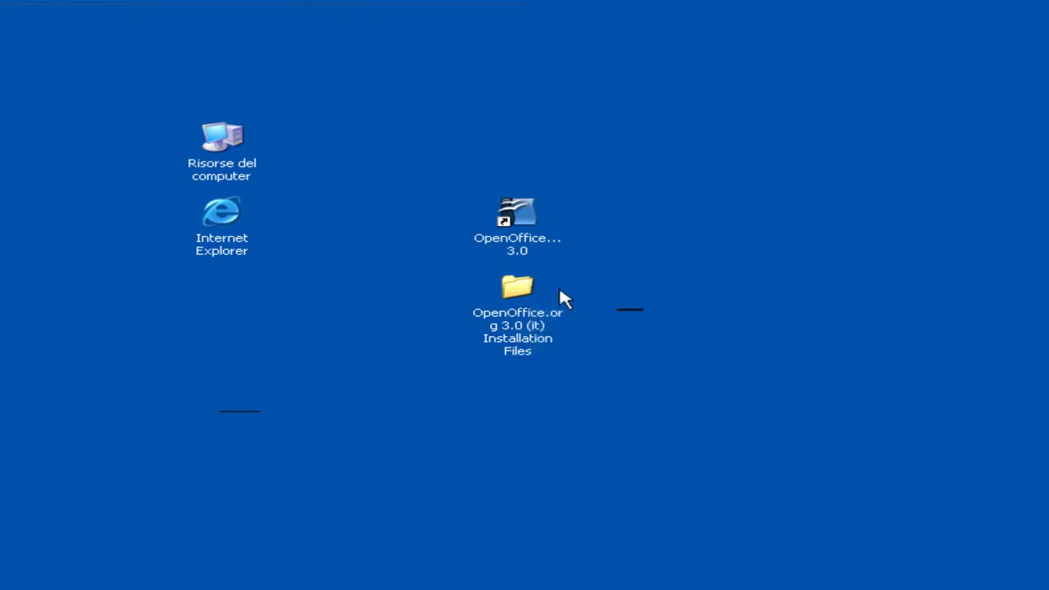
pyautogui.click(525, 286)
pyautogui.rightClick(525, 287)
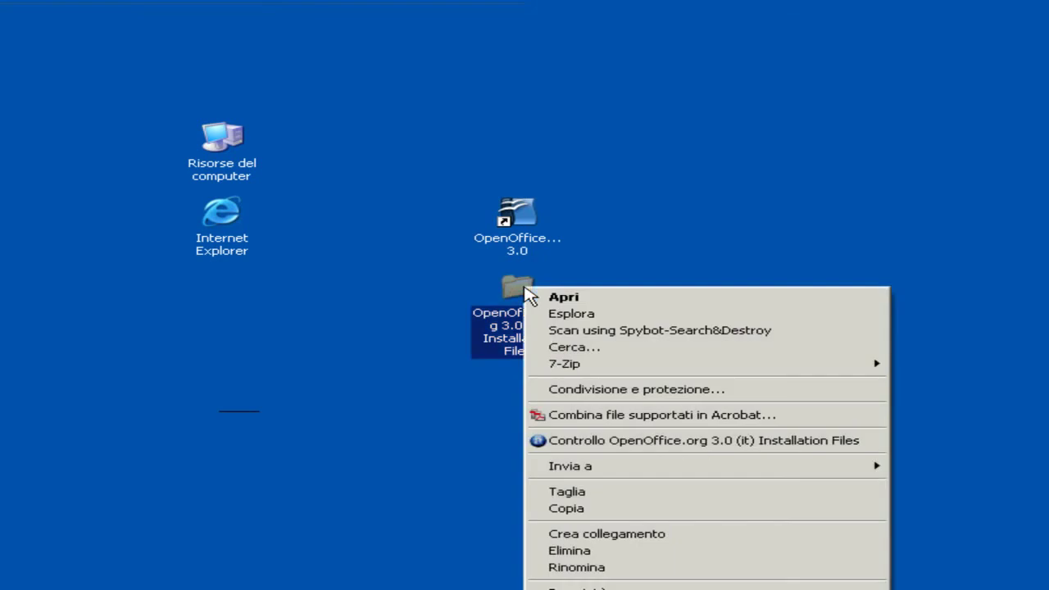
pyautogui.click(593, 552)
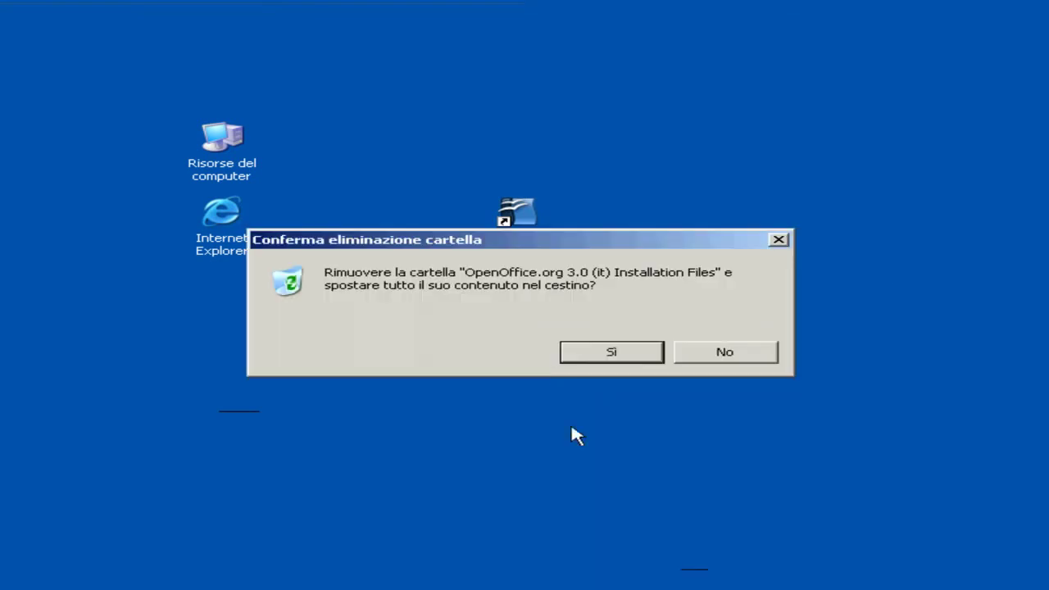
pyautogui.click(607, 351)
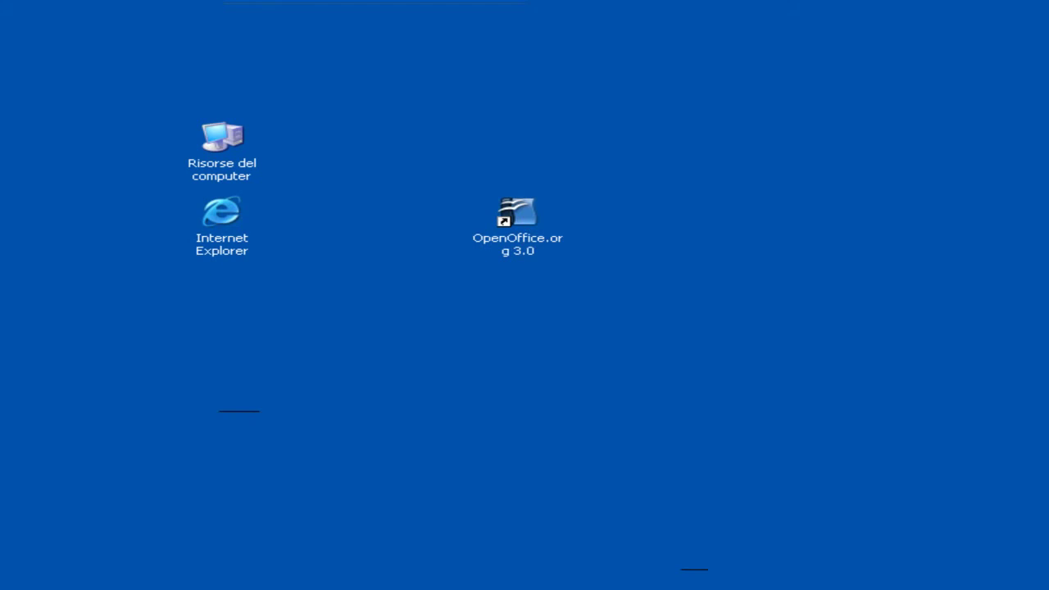
# Step: Move the Microsoft Word, Excel, Access and PowerPoint shortcuts together to an empty desktop area beside the OpenOffice.org 3.0 shortcut
pyautogui.moveTo(1048, 320); pyautogui.dragTo(803, 204)
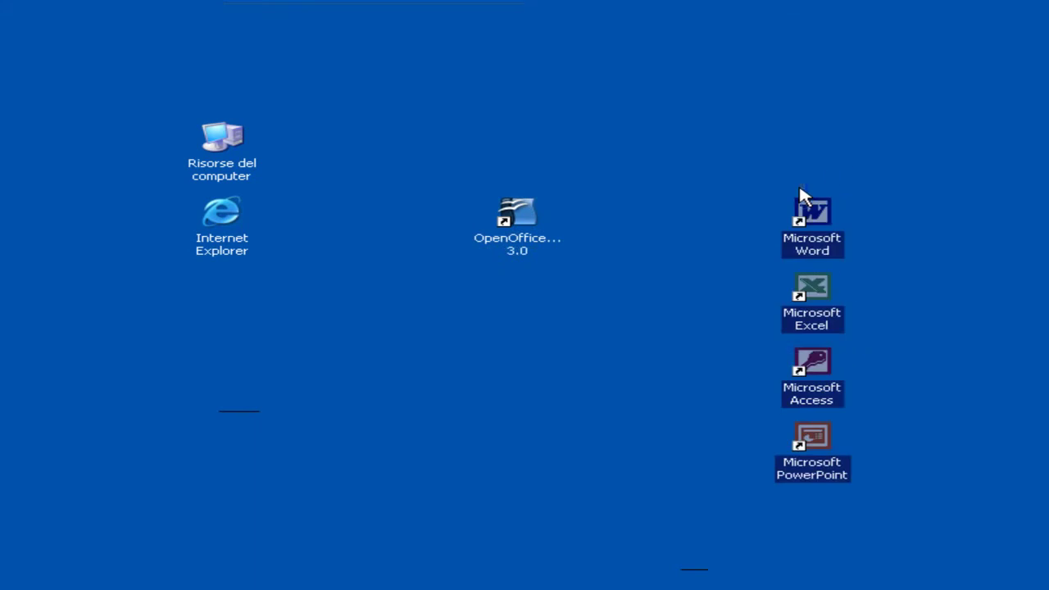
pyautogui.click(937, 182)
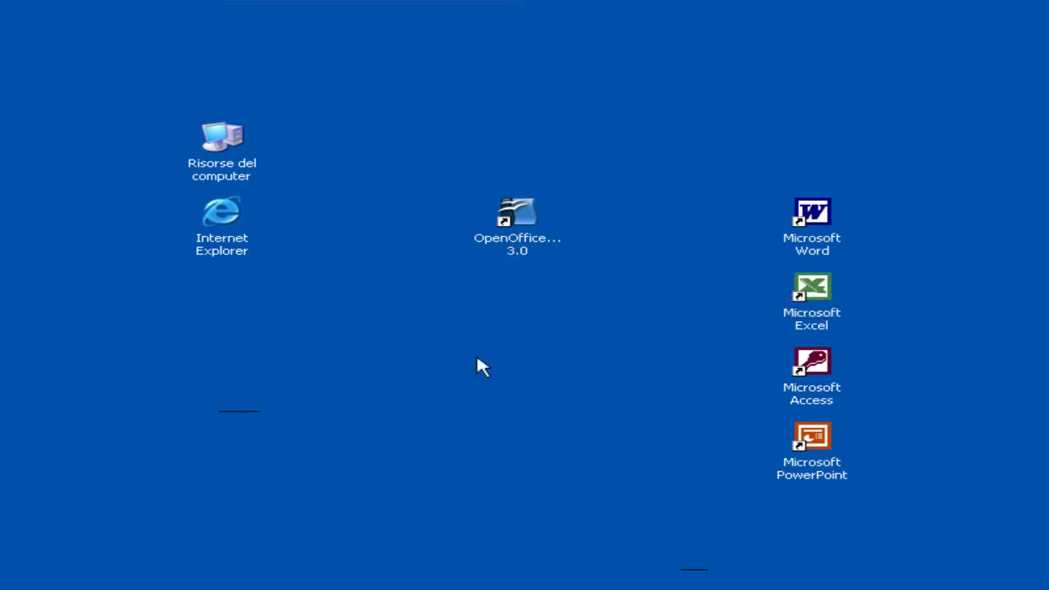
# Step: Start OpenOffice.org 3.0 and complete the user name page of its welcome wizard
pyautogui.click(507, 242)
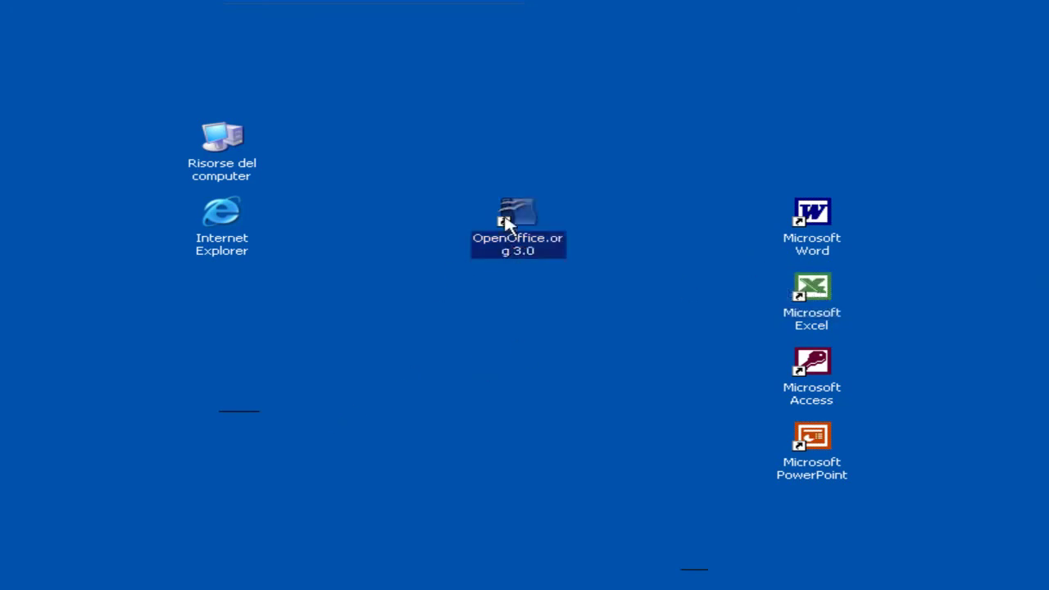
pyautogui.doubleClick(525, 217)
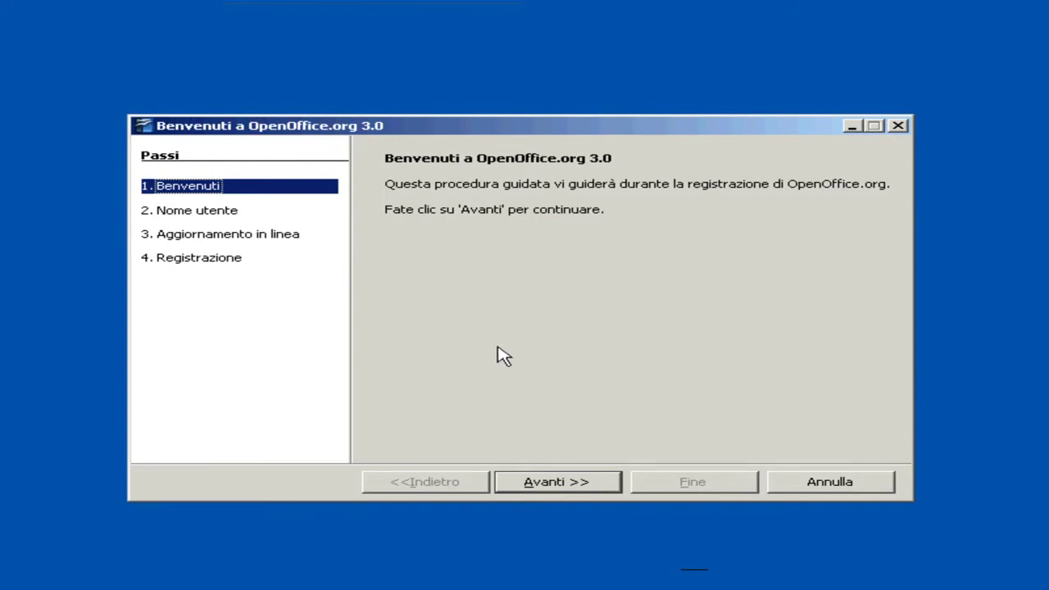
pyautogui.click(554, 486)
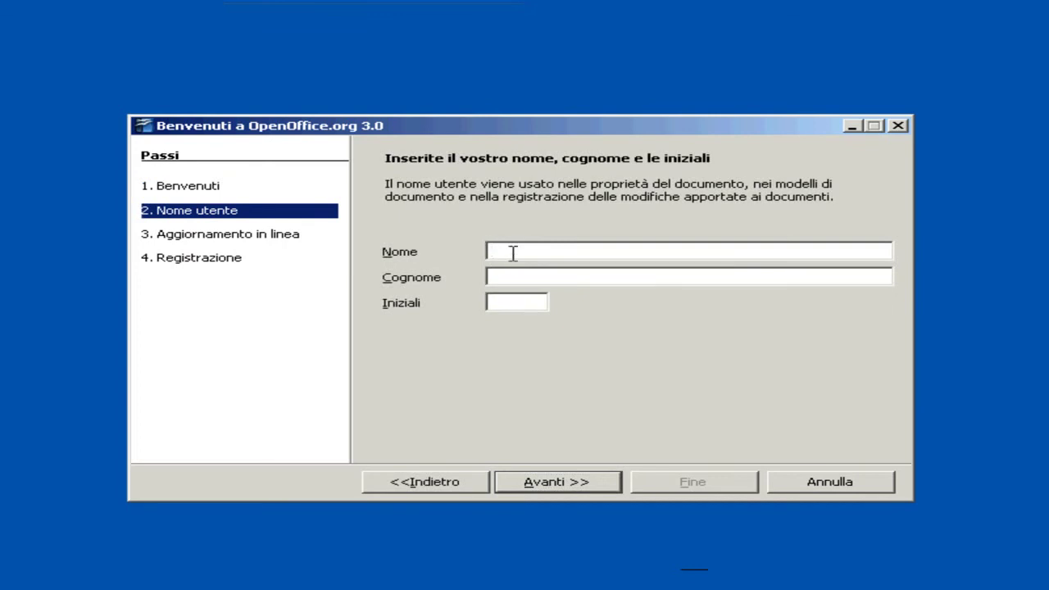
pyautogui.write('user')
pyautogui.click(579, 488)
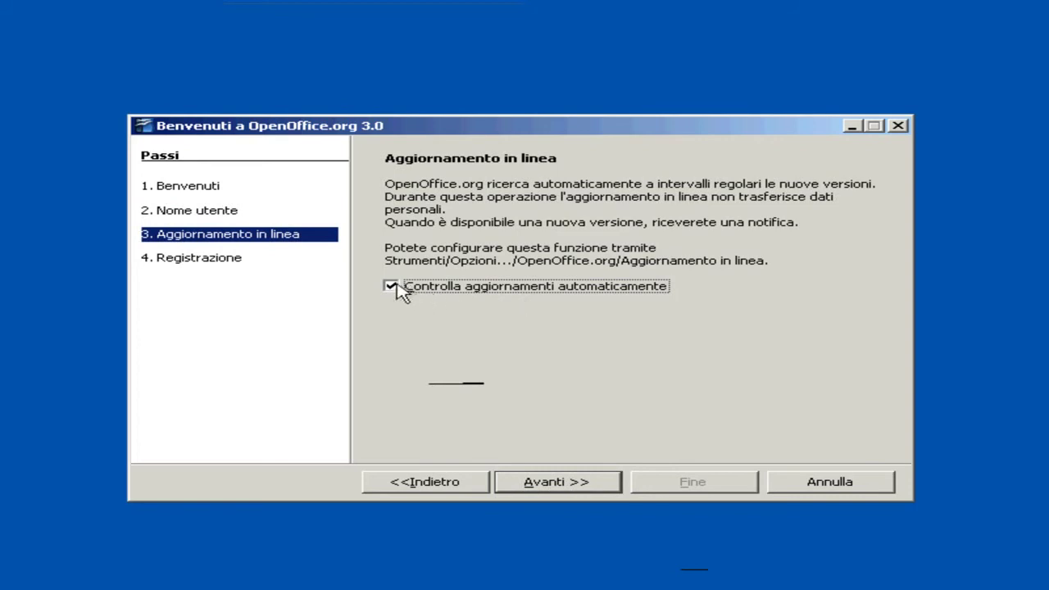
# Step: Keep automatic update checks enabled and finish the welcome wizard with the Non intendo registrarmi option
pyautogui.click(555, 483)
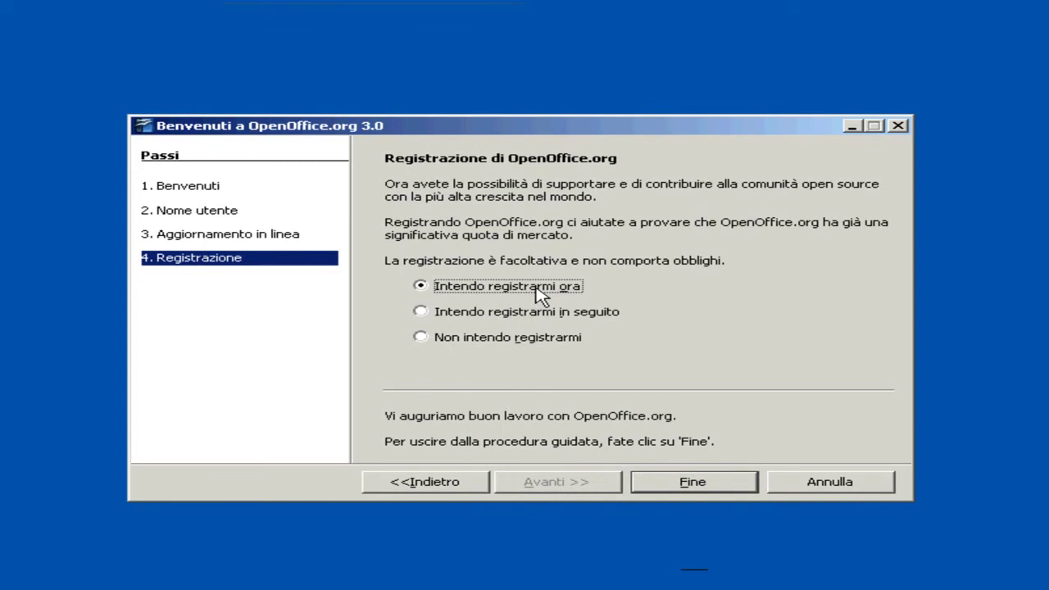
pyautogui.click(418, 336)
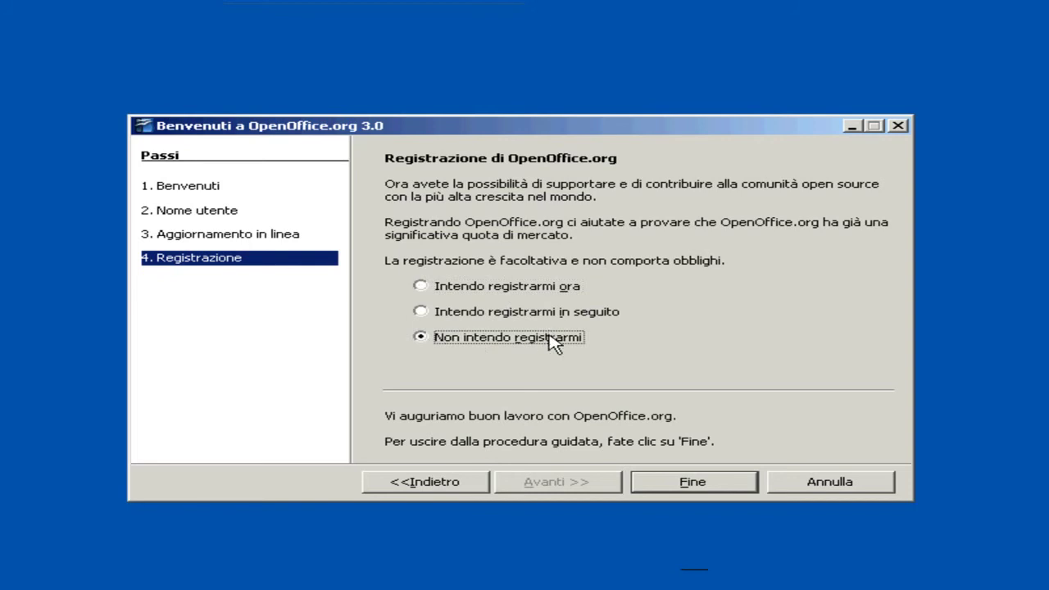
pyautogui.click(685, 483)
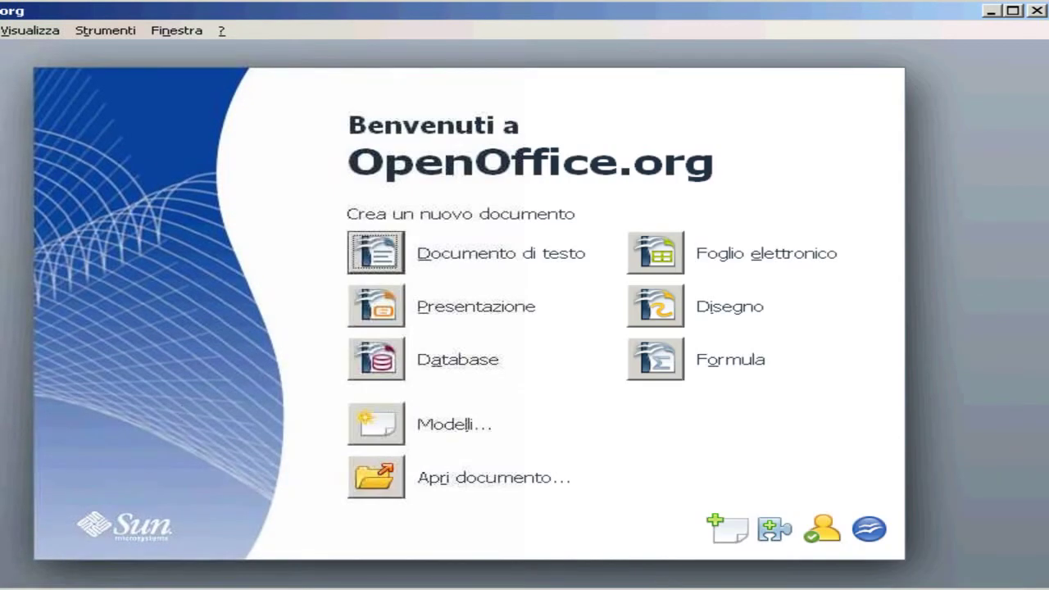
# Step: Resize the OpenOffice.org start window so its whole width fits on the screen
pyautogui.moveTo(0, 253); pyautogui.dragTo(6, 253)
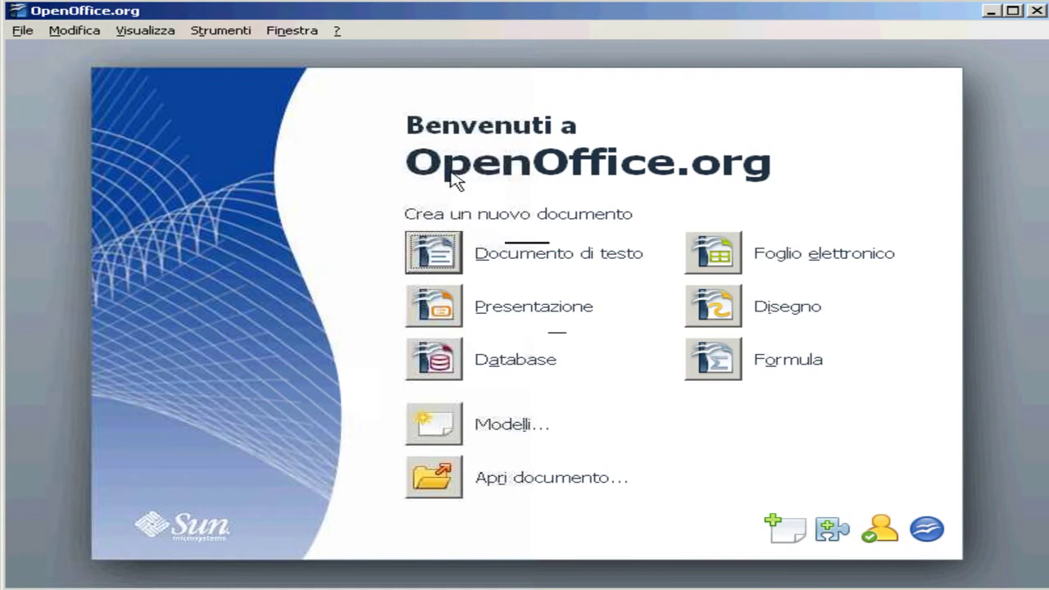
# Step: Close the OpenOffice.org start window and move the OpenOffice.org 3.0 program group directly below Microsoft Word in the all-programs list
pyautogui.click(1037, 11)
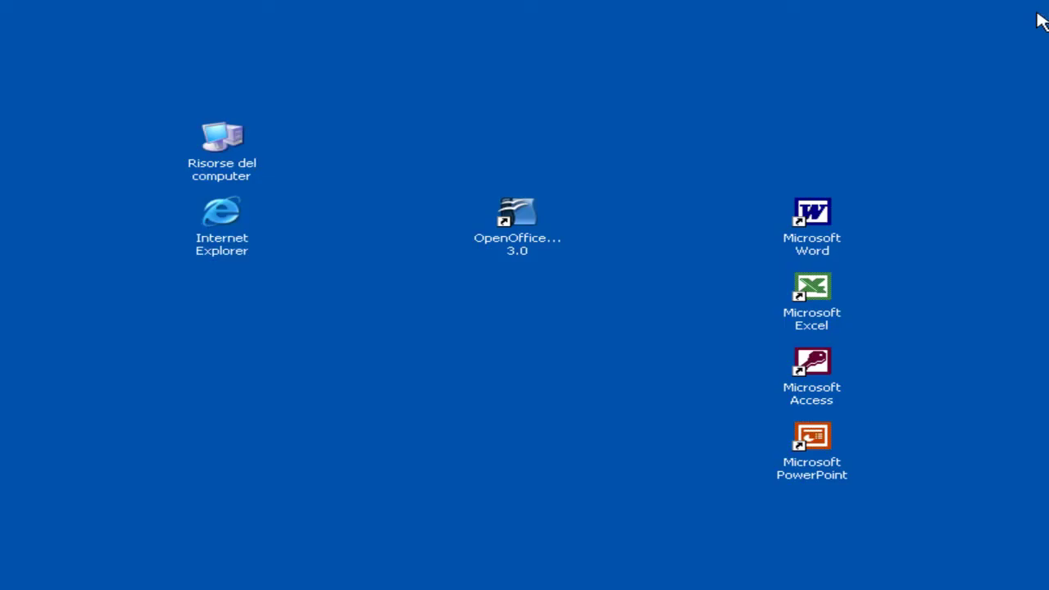
pyautogui.click(538, 216)
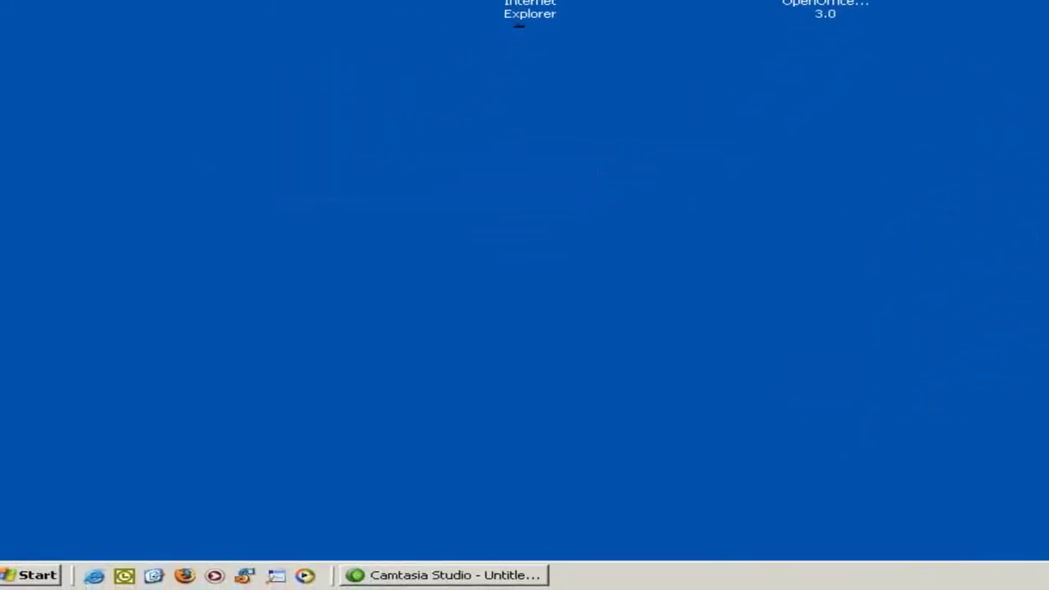
pyautogui.click(29, 574)
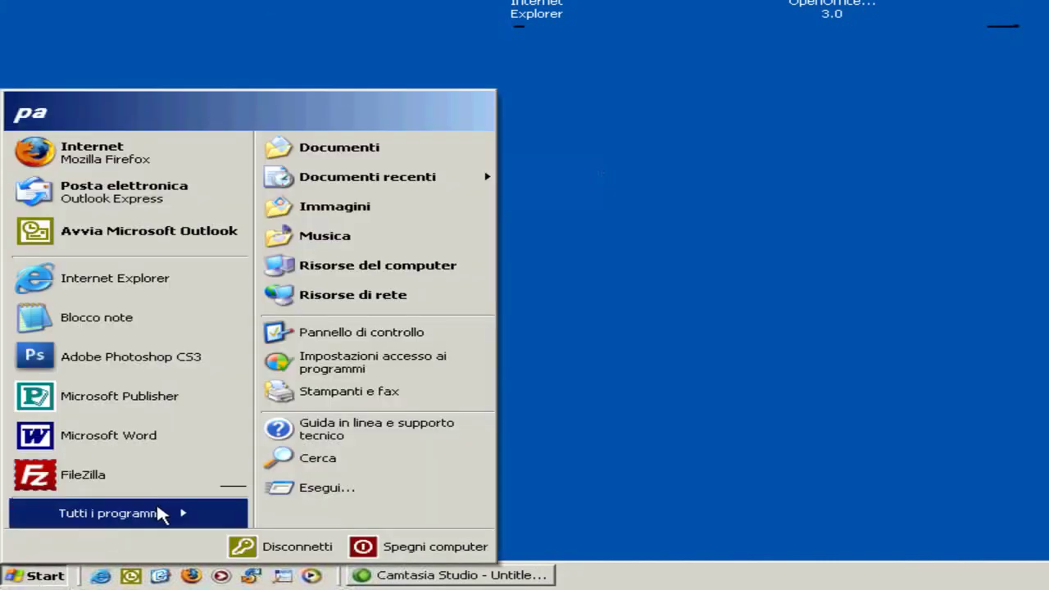
pyautogui.moveTo(160, 515)
pyautogui.moveTo(239, 458)
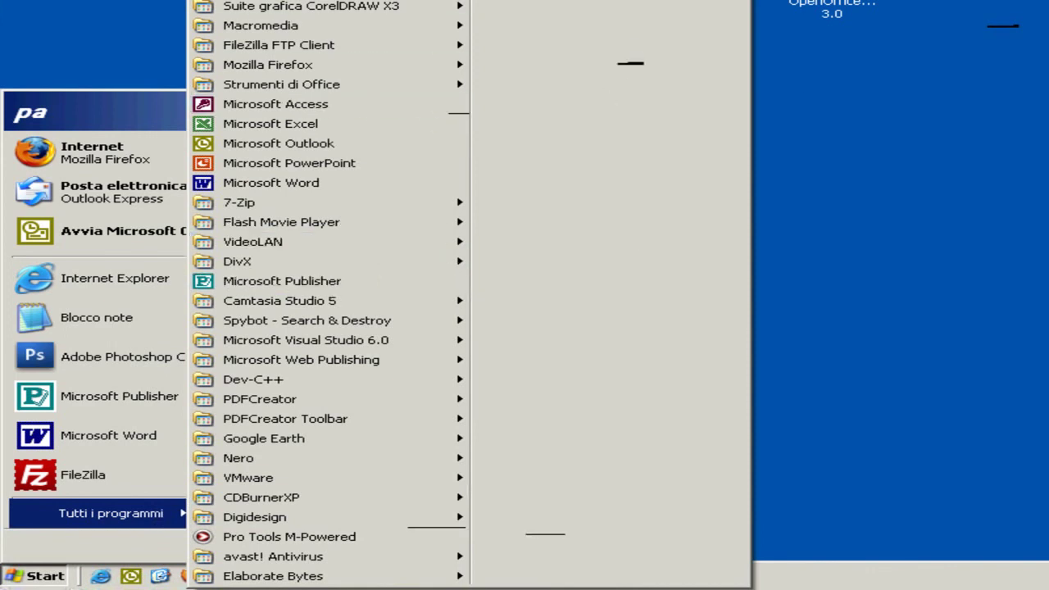
pyautogui.moveTo(348, 207)
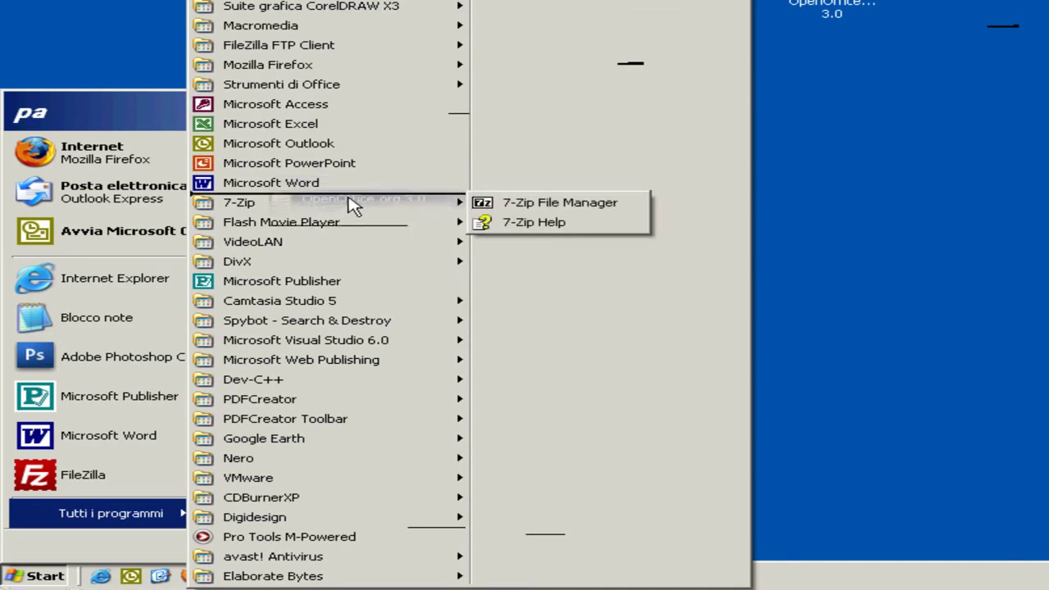
pyautogui.moveTo(242, 205)
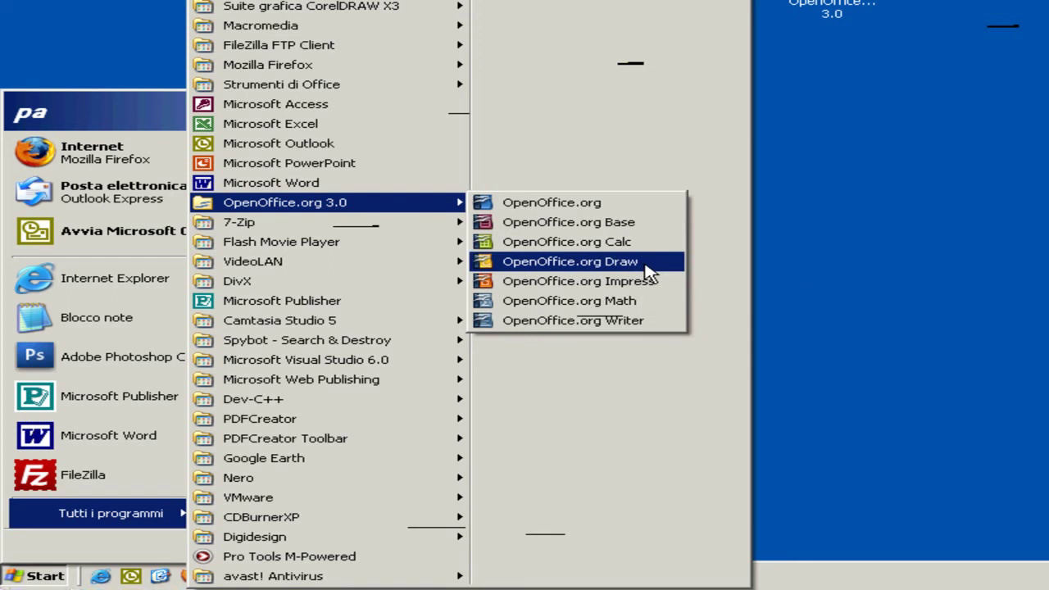
# Step: Create desktop shortcuts for OpenOffice.org Writer and OpenOffice.org Calc from the OpenOffice.org 3.0 program group
pyautogui.rightClick(599, 323)
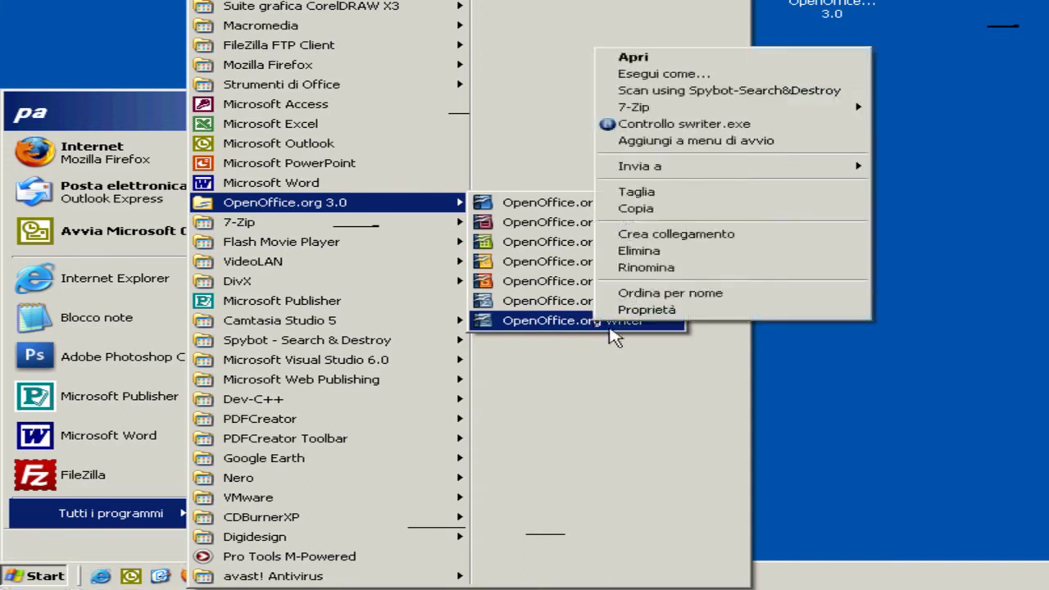
pyautogui.moveTo(683, 182)
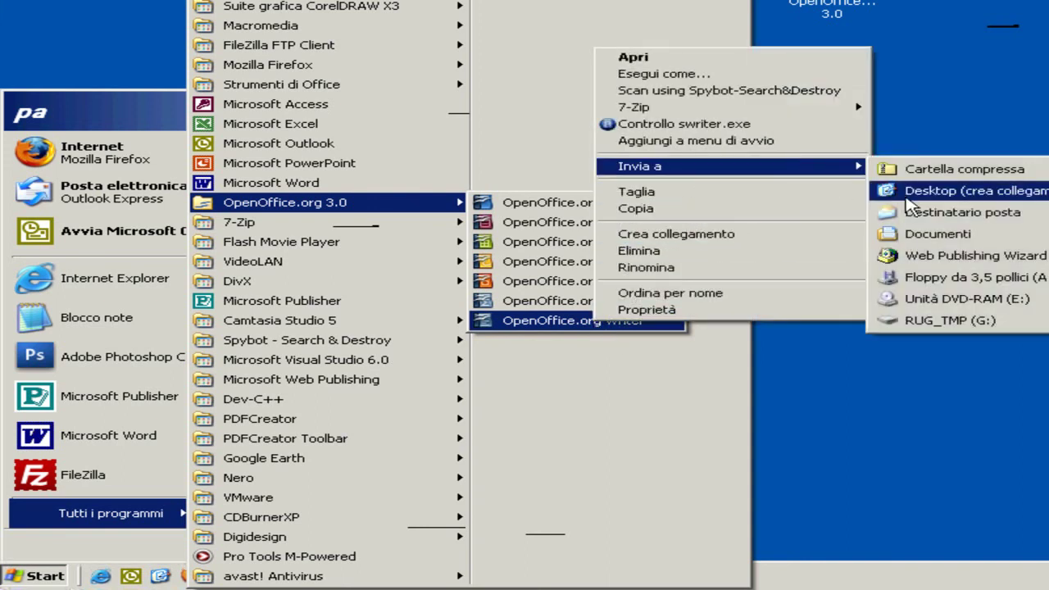
pyautogui.click(907, 197)
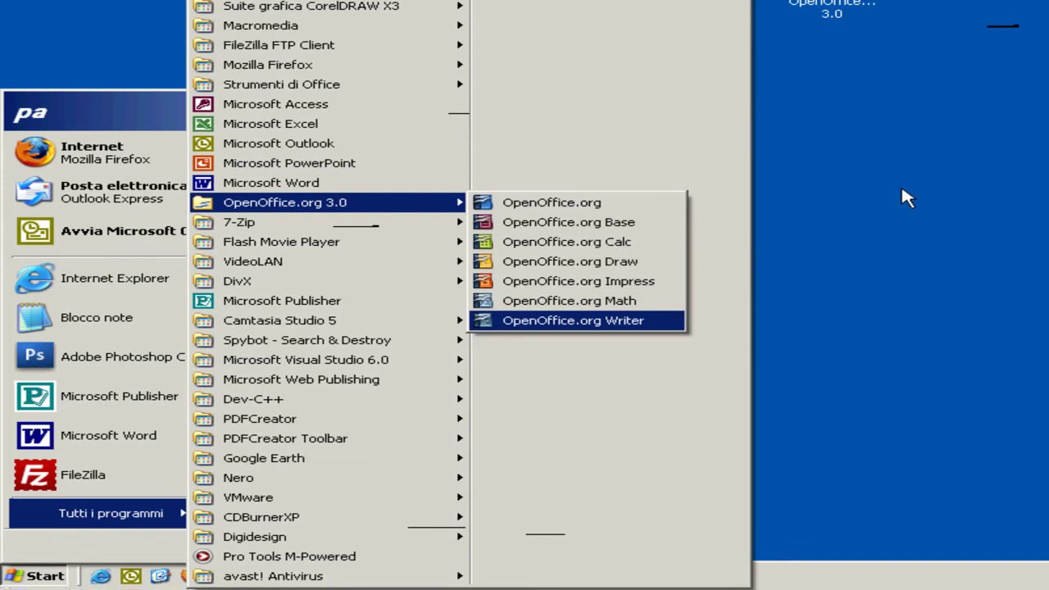
pyautogui.click(616, 243)
pyautogui.rightClick(617, 244)
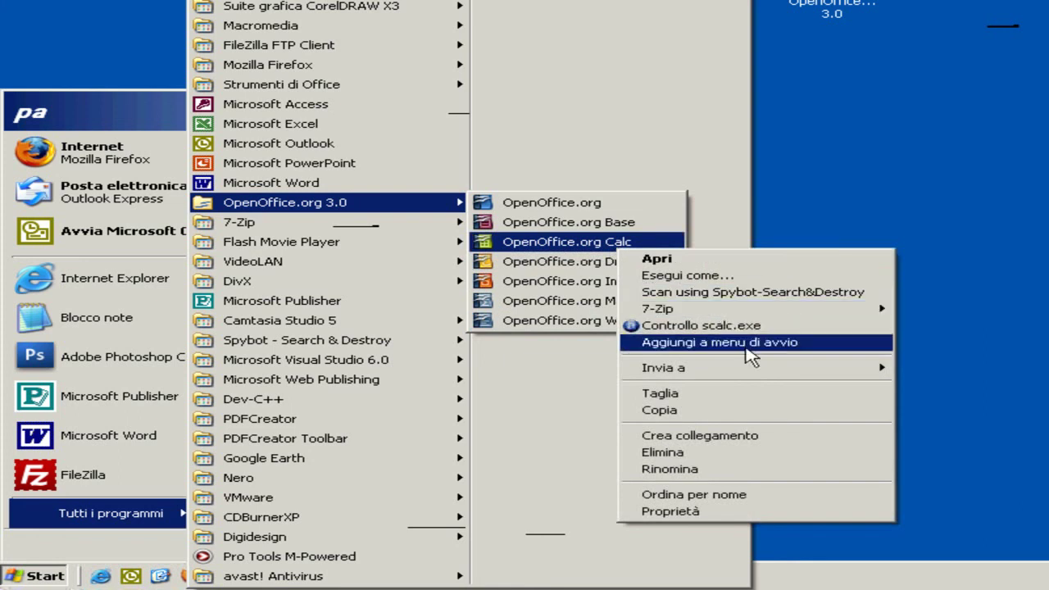
pyautogui.moveTo(792, 374)
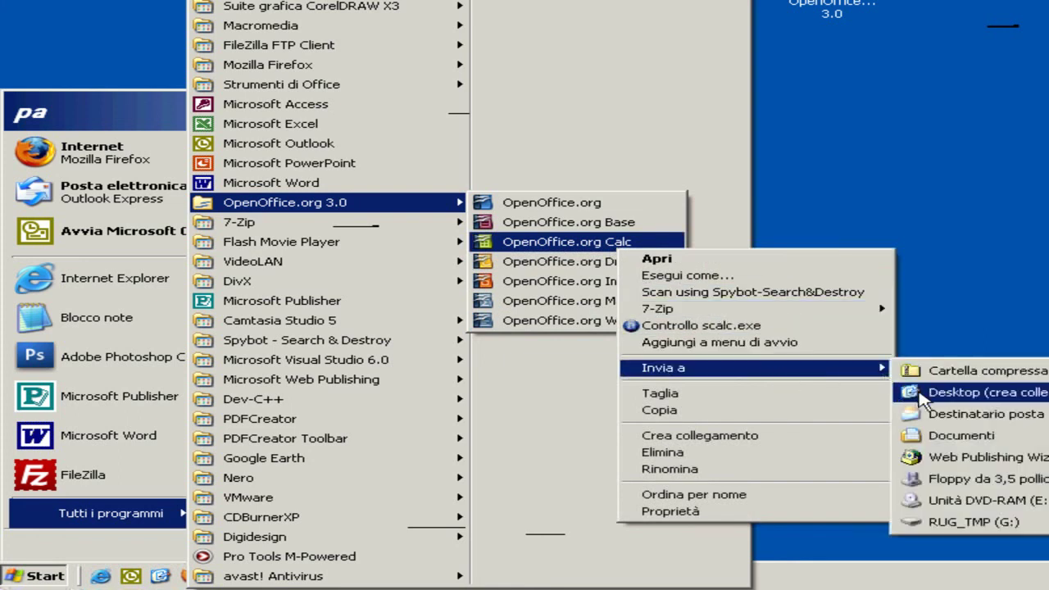
pyautogui.click(908, 458)
# Step: Create desktop shortcuts for OpenOffice.org Base and OpenOffice.org Impress, and close the program list
pyautogui.rightClick(633, 224)
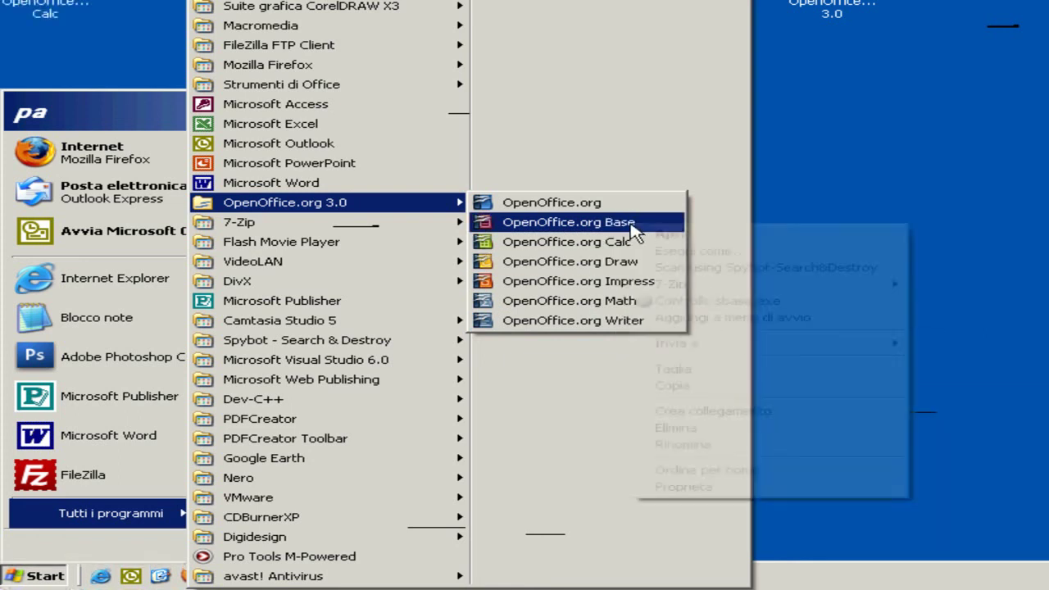
pyautogui.moveTo(732, 351)
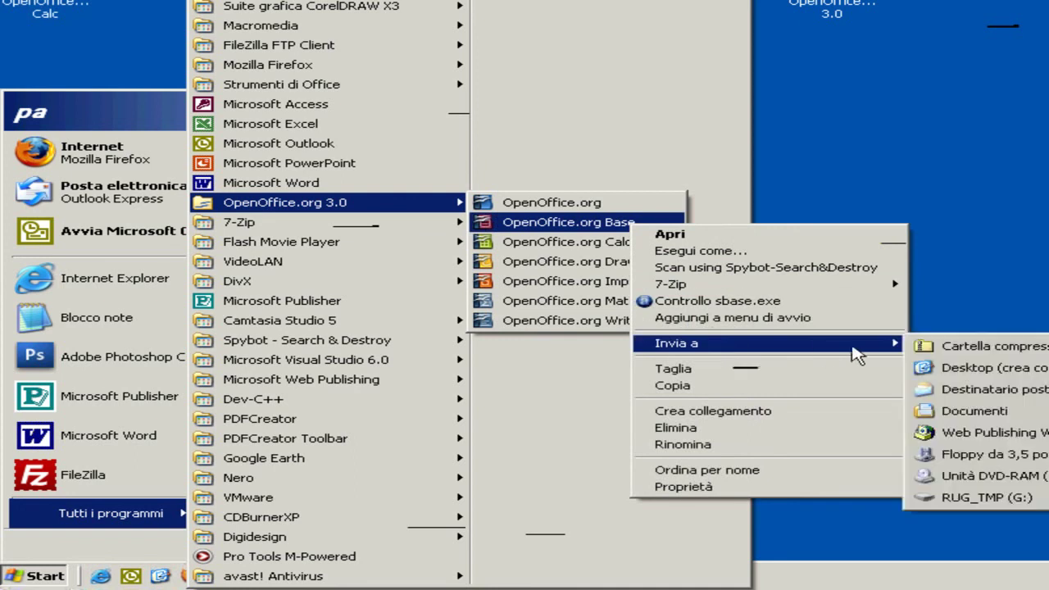
pyautogui.click(944, 368)
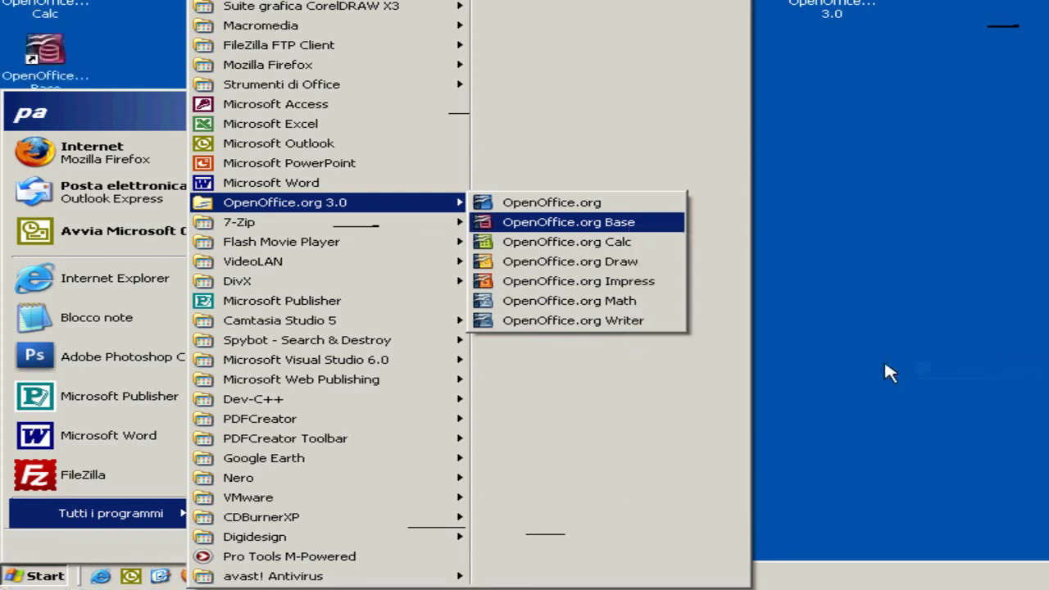
pyautogui.rightClick(617, 286)
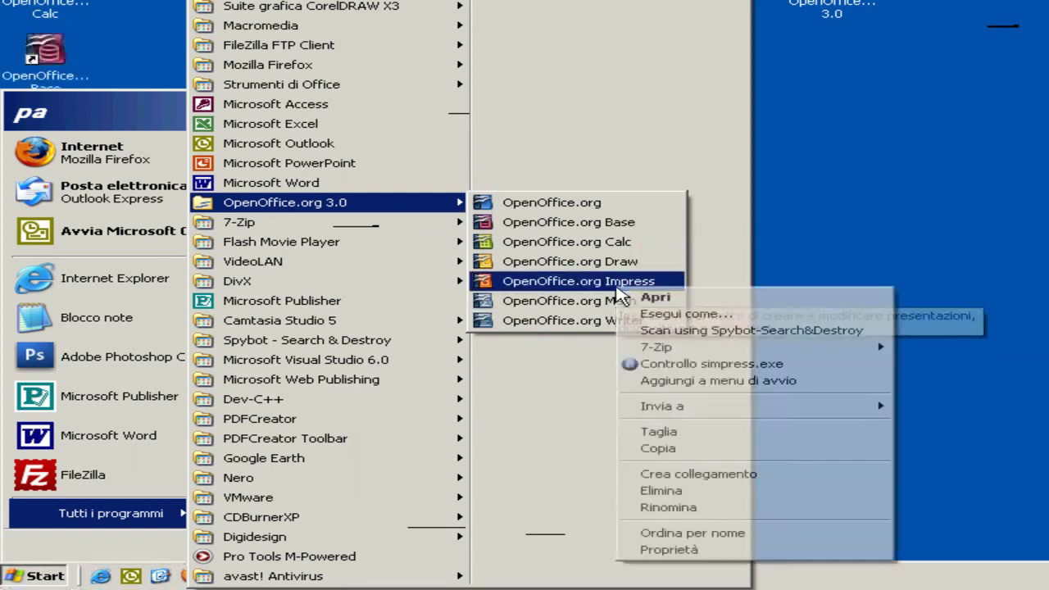
pyautogui.moveTo(820, 407)
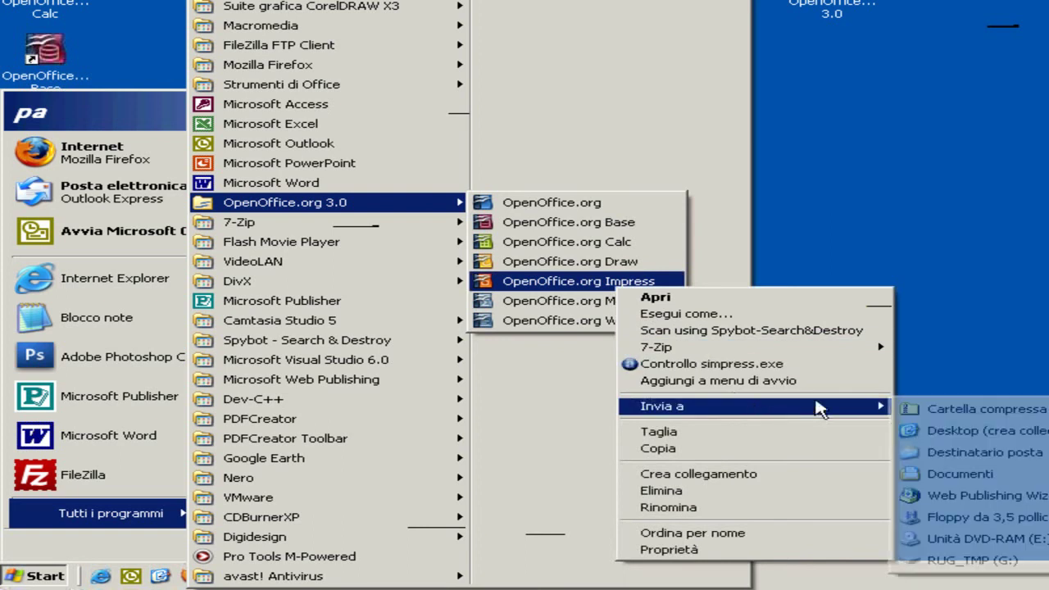
pyautogui.click(922, 432)
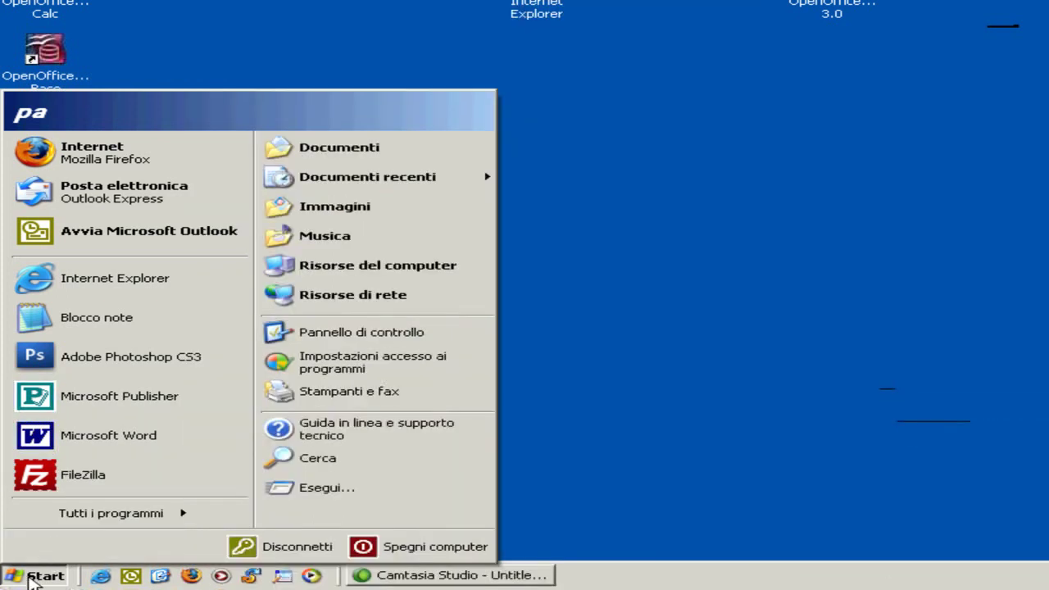
pyautogui.click(33, 576)
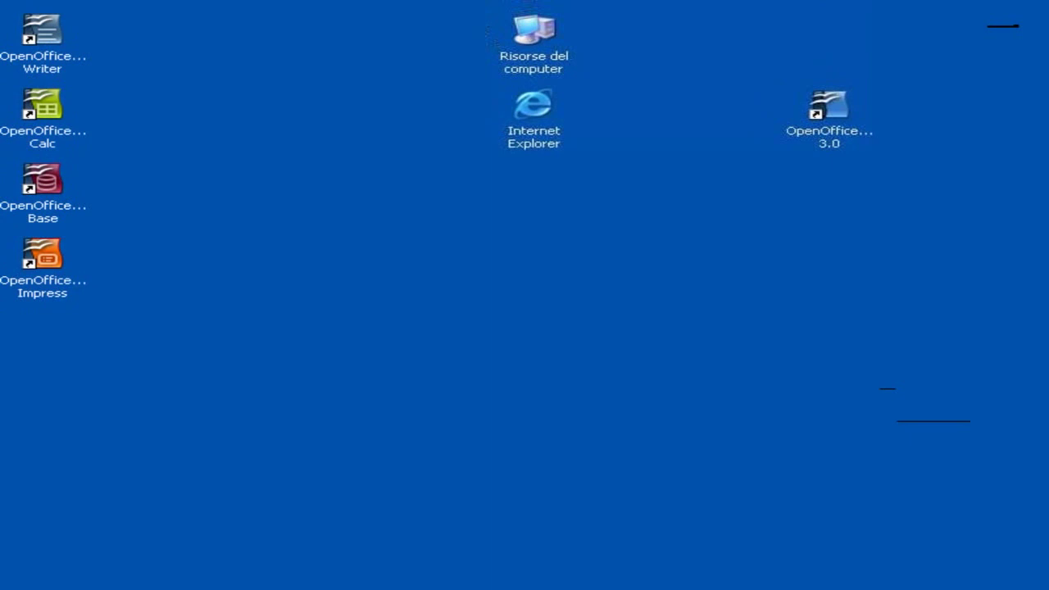
# Step: Arrange the OpenOffice.org 3.0, Writer, Calc, Base and Impress shortcuts in one column beside the matching Microsoft Office shortcuts
pyautogui.moveTo(131, 15); pyautogui.dragTo(666, 330)
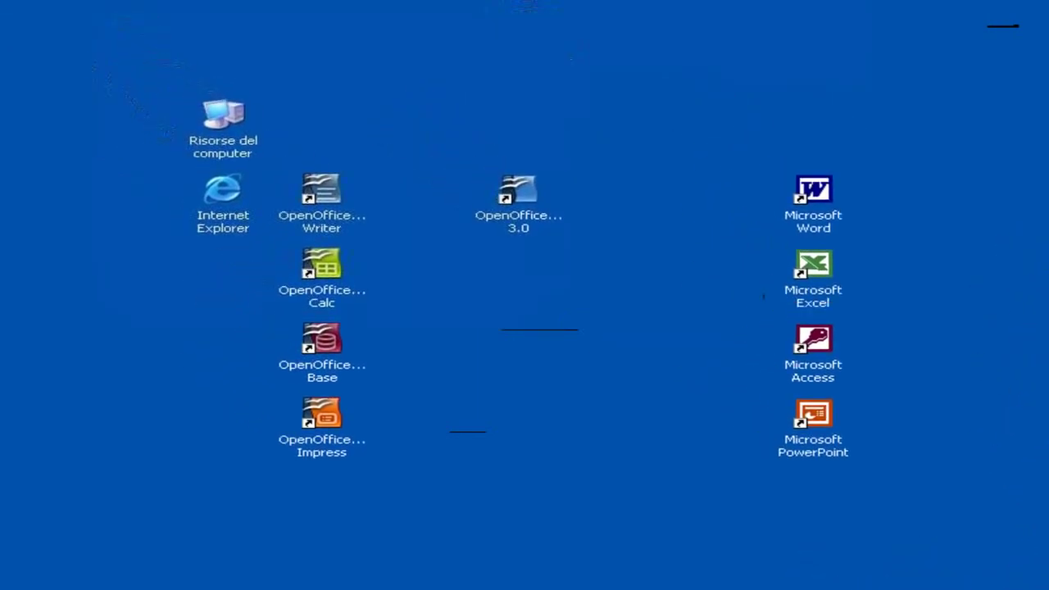
pyautogui.click(349, 209)
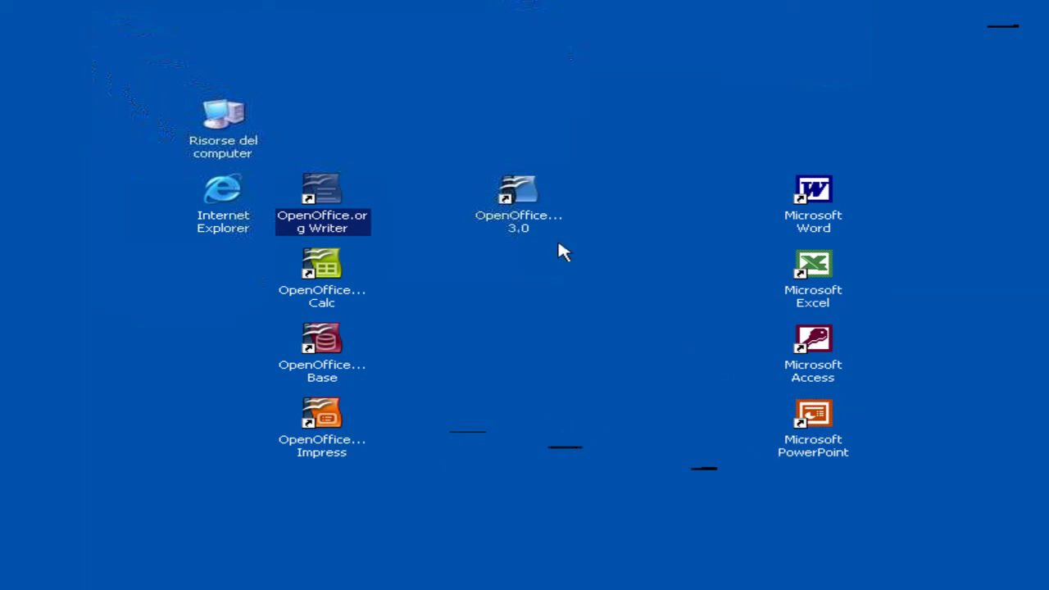
pyautogui.moveTo(531, 197); pyautogui.dragTo(624, 119)
pyautogui.moveTo(446, 198); pyautogui.dragTo(610, 435)
pyautogui.click(502, 424)
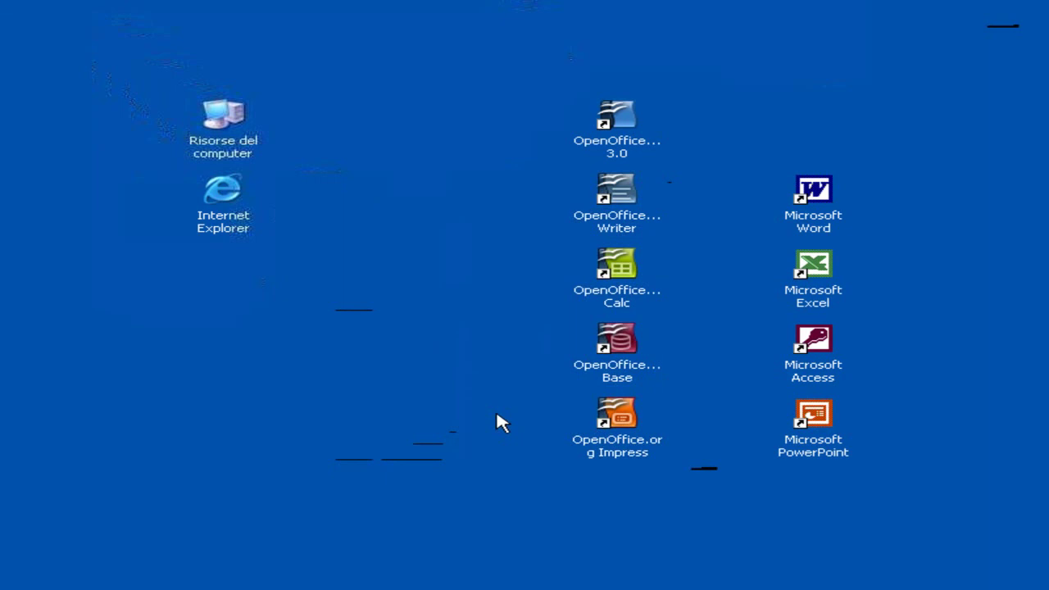
# Step: Start OpenOffice.org Writer from its desktop shortcut and reduce the zoom until the full page width fits in the window
pyautogui.doubleClick(632, 196)
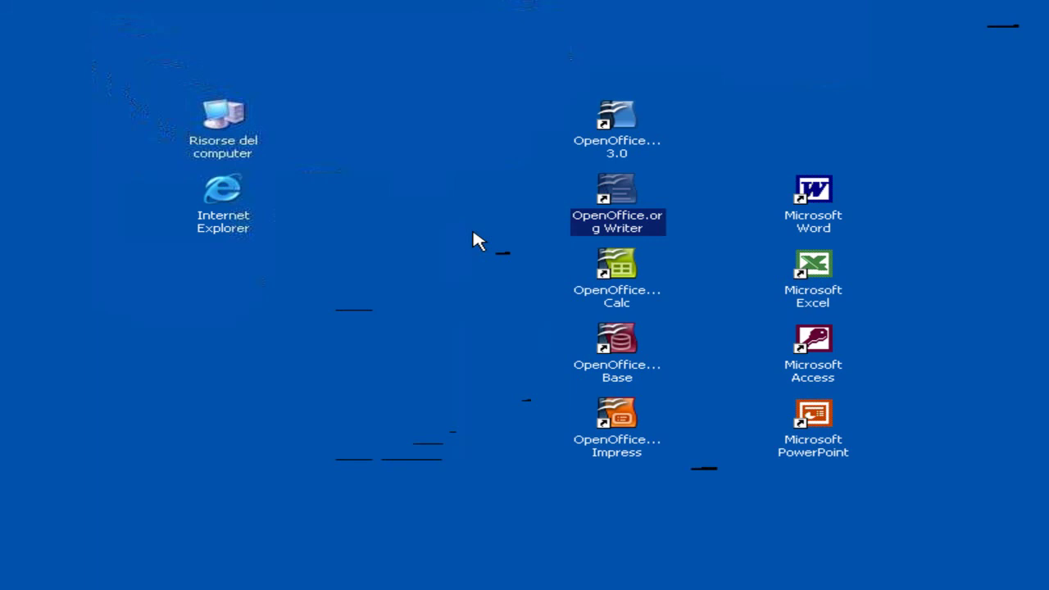
pyautogui.doubleClick(639, 200)
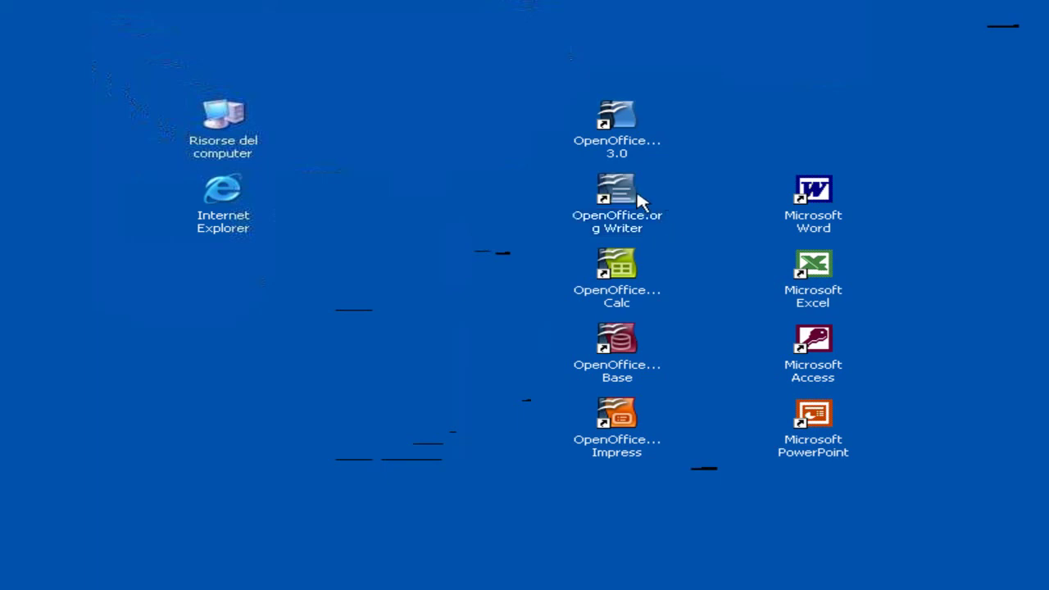
pyautogui.doubleClick(639, 200)
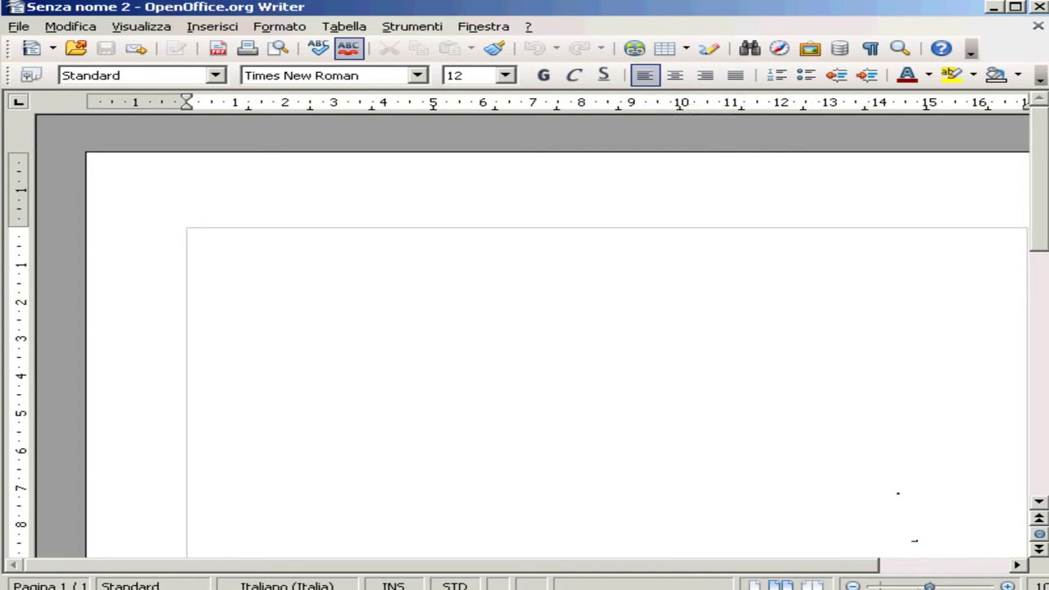
pyautogui.moveTo(931, 587); pyautogui.dragTo(923, 586)
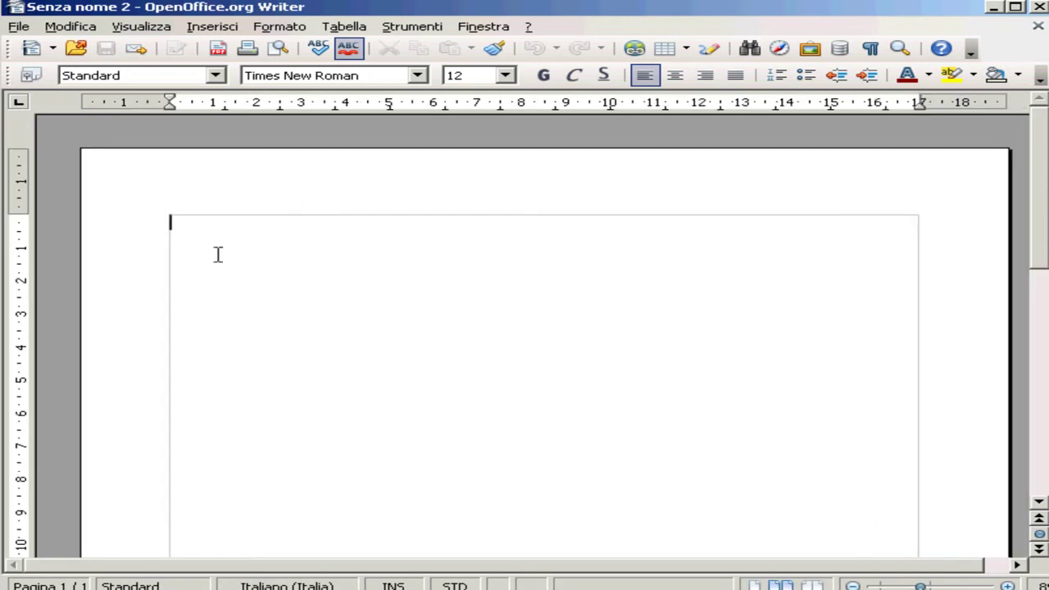
# Step: Enter a first name on the first line and format it in bold Viner Hand ITC at size 26
pyautogui.write('Ruggero')
pyautogui.moveTo(170, 223); pyautogui.dragTo(244, 223)
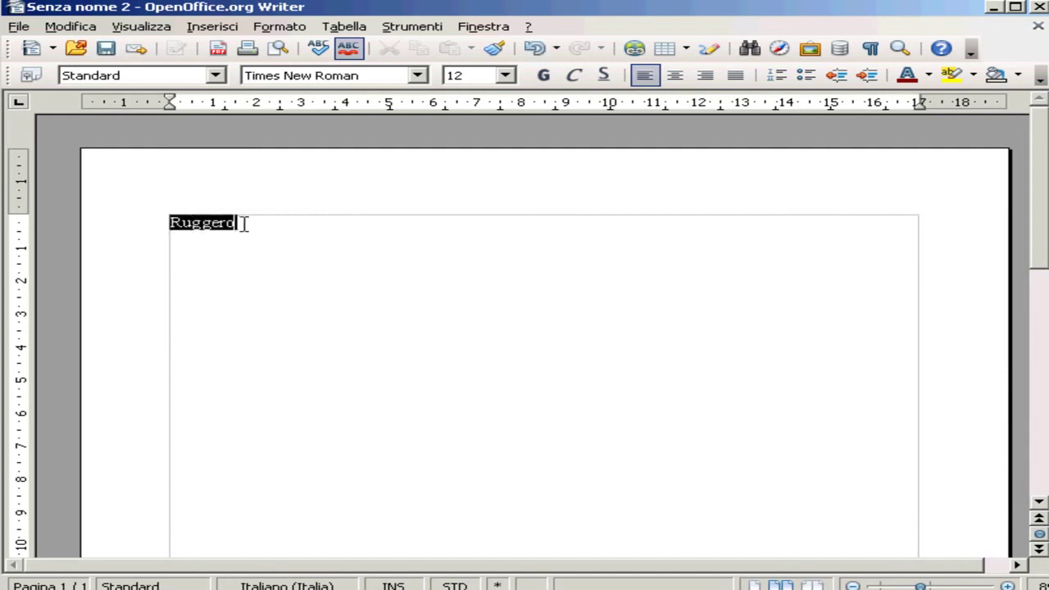
pyautogui.click(418, 75)
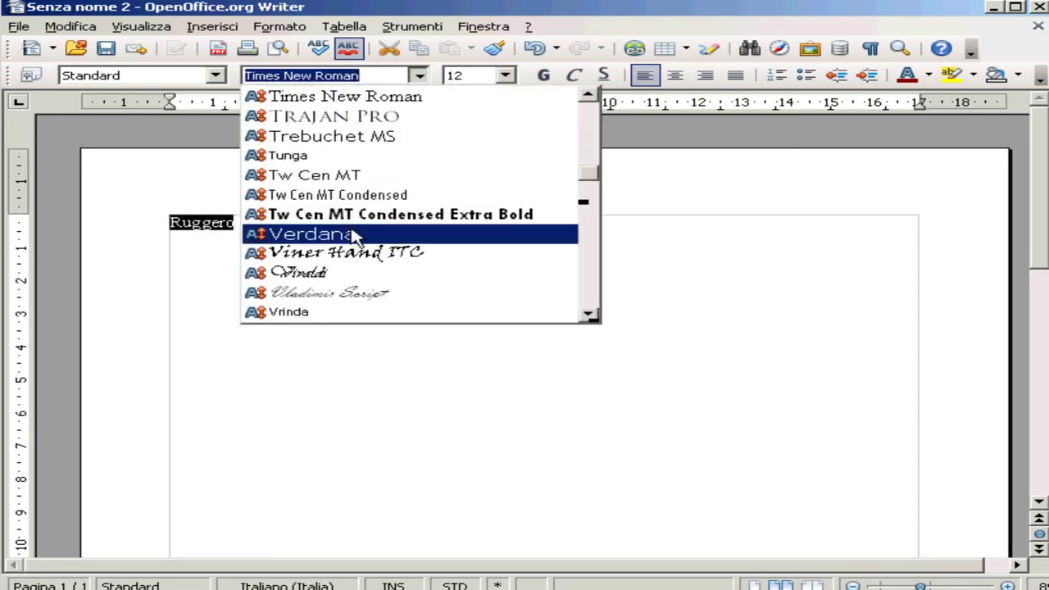
pyautogui.click(372, 253)
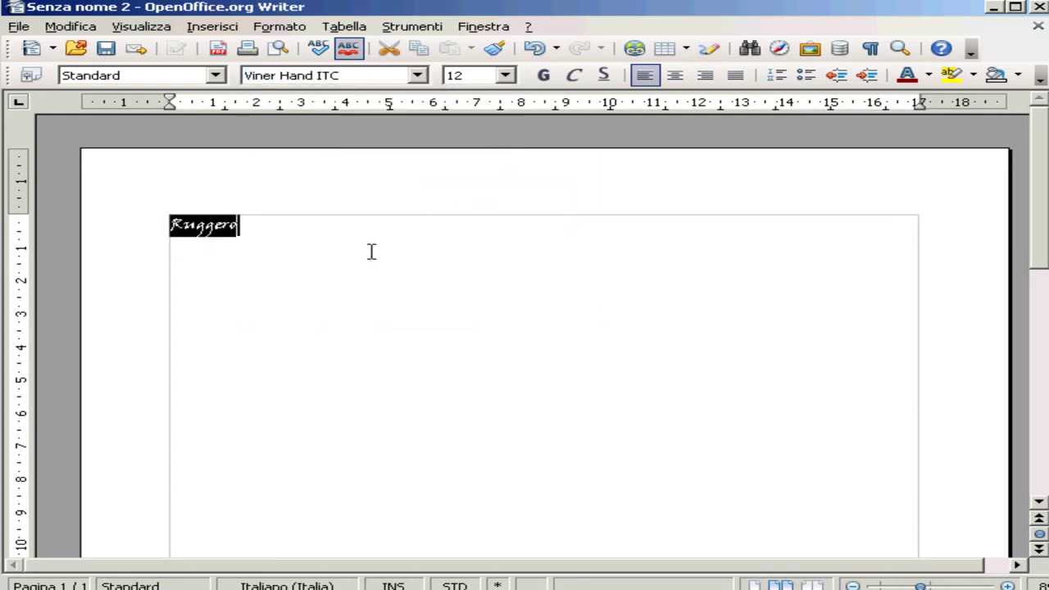
pyautogui.click(507, 76)
pyautogui.click(475, 217)
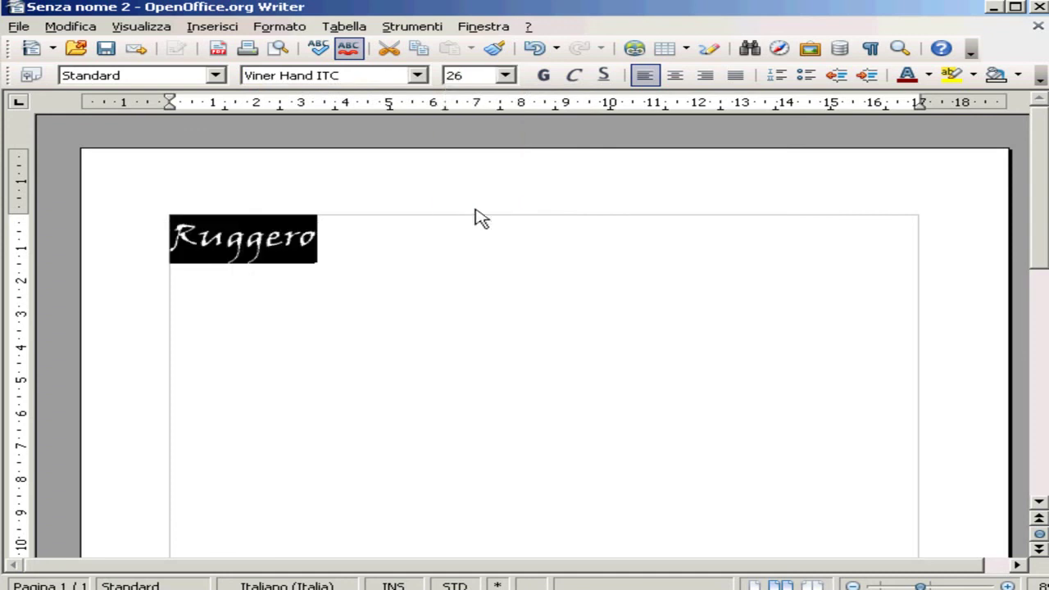
pyautogui.click(545, 77)
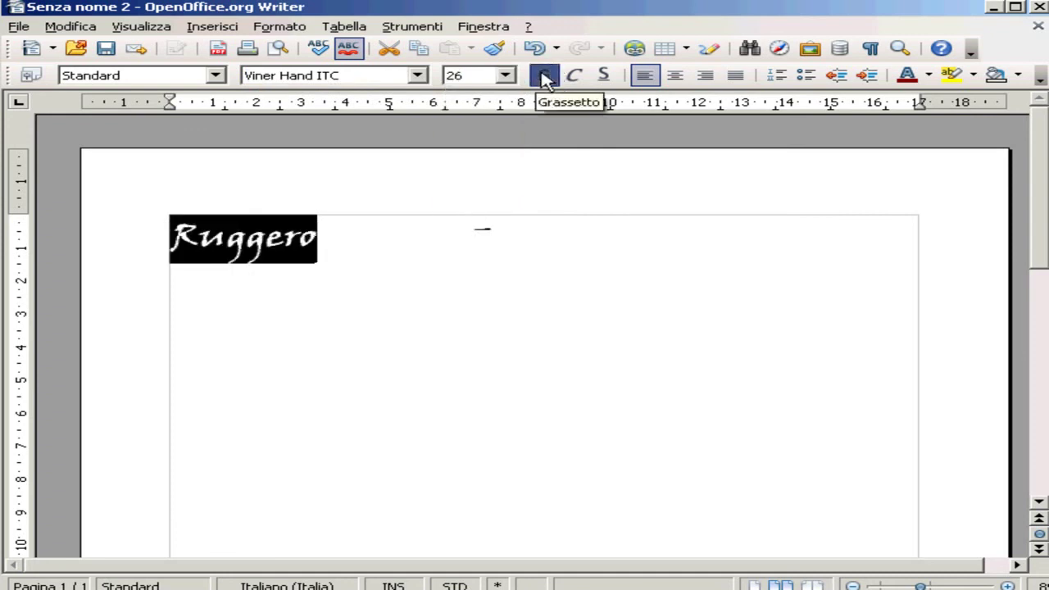
pyautogui.click(399, 237)
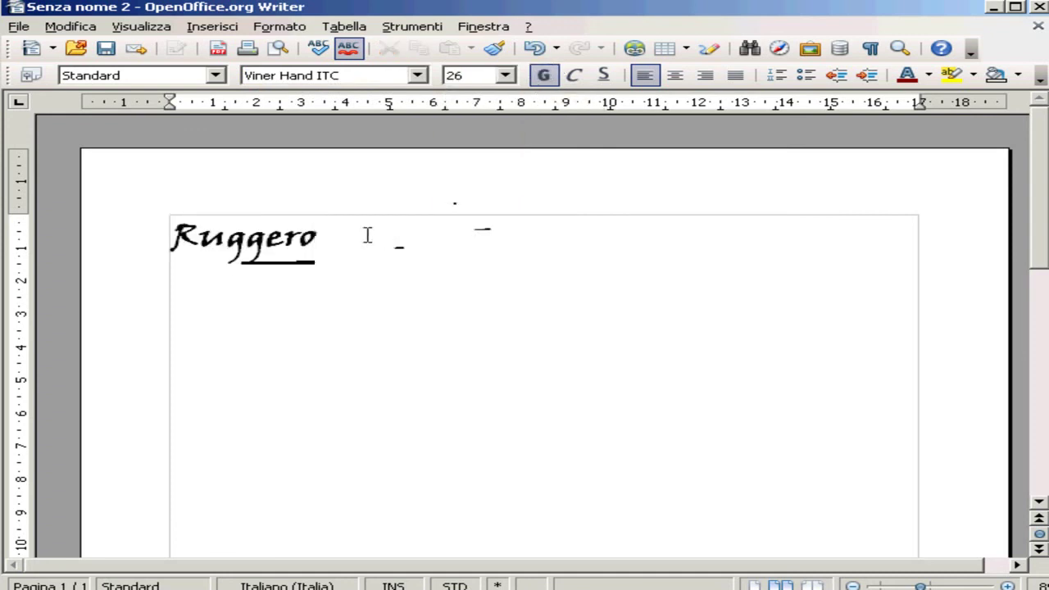
# Step: Set the font color of the first name on the page to red
pyautogui.moveTo(368, 235); pyautogui.dragTo(159, 234)
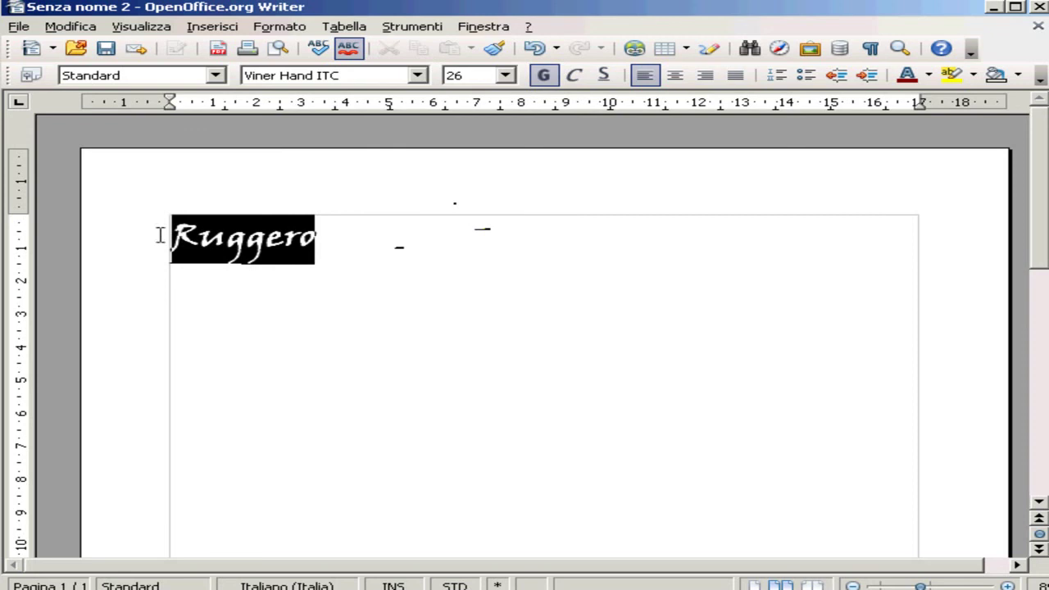
pyautogui.click(927, 76)
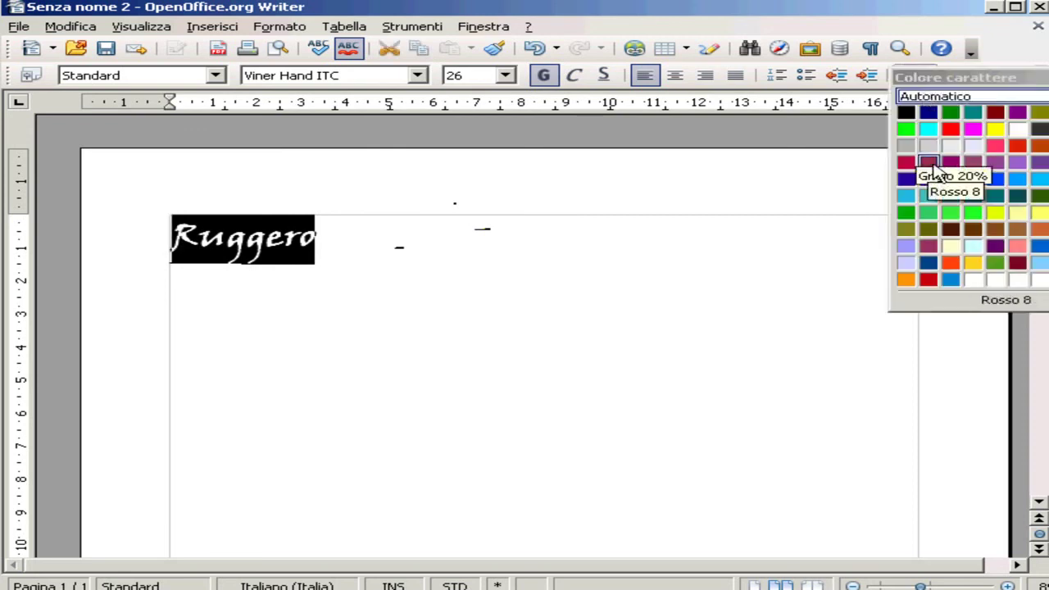
pyautogui.click(950, 130)
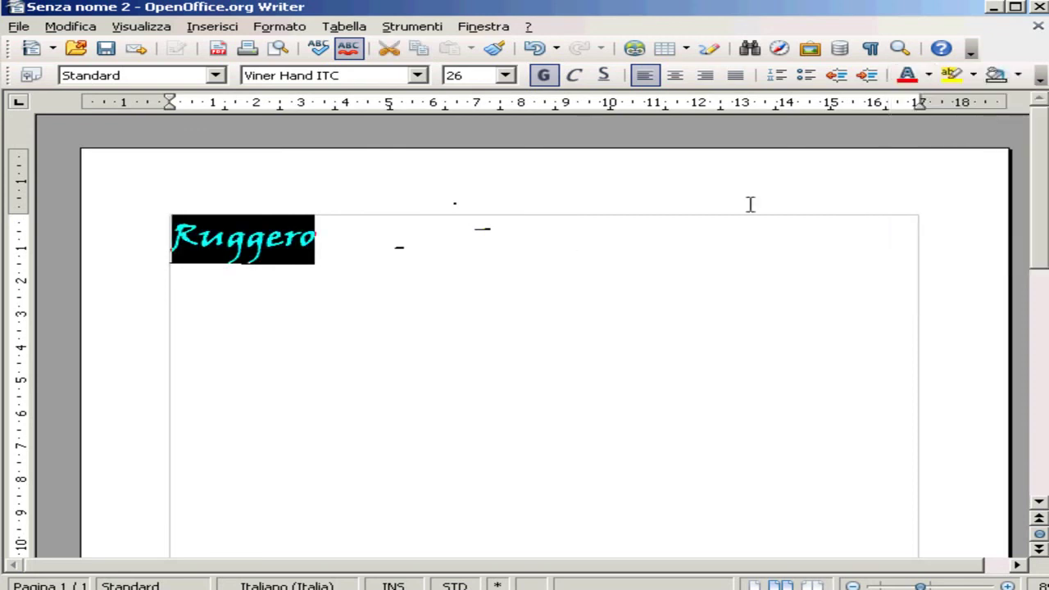
pyautogui.click(538, 249)
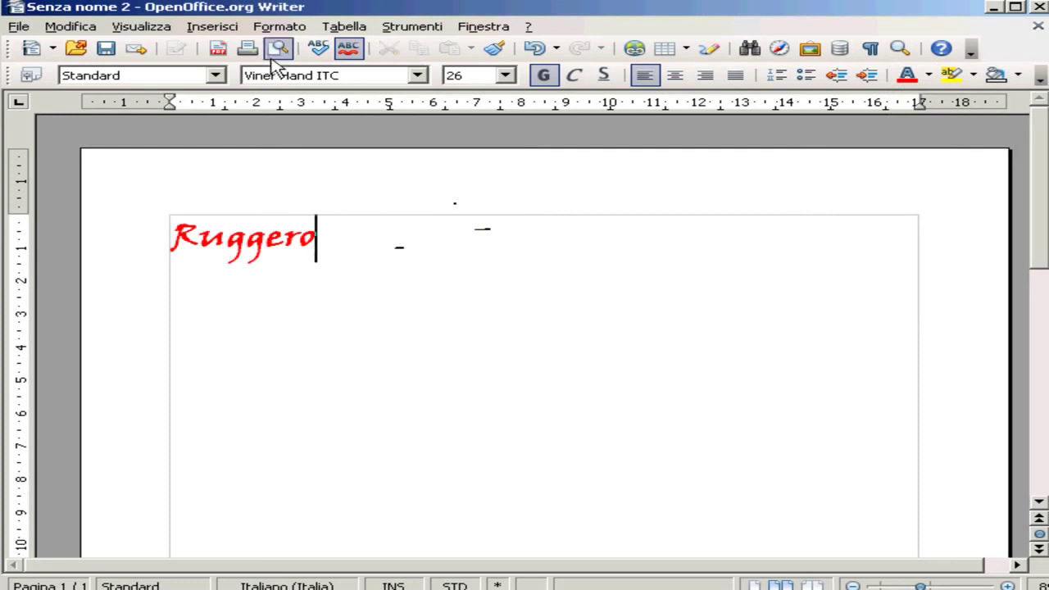
# Step: Examine the table commands and the insert options for images, page headers and footers
pyautogui.click(343, 30)
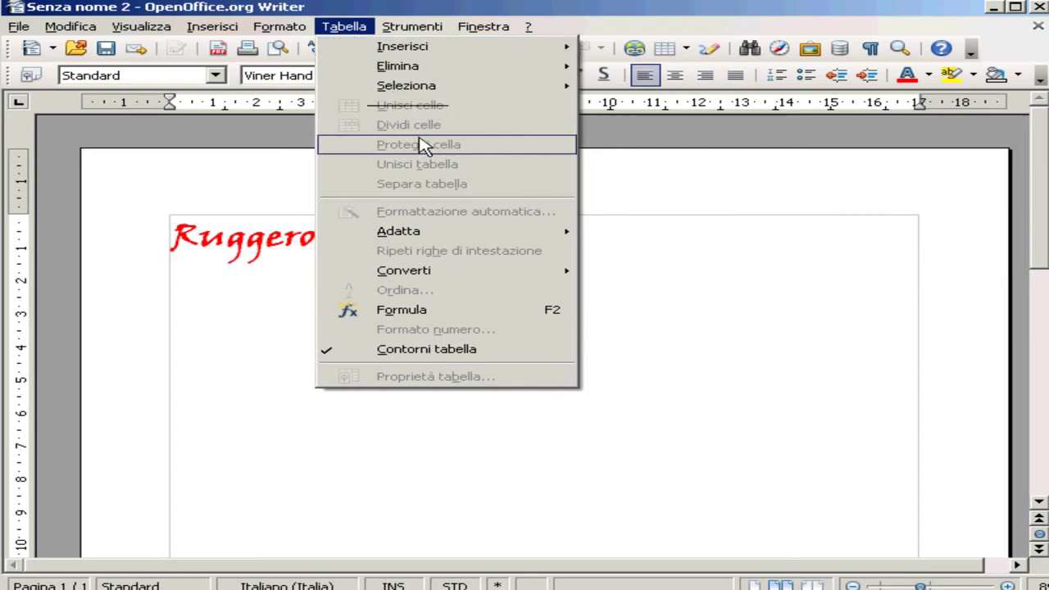
pyautogui.moveTo(440, 61)
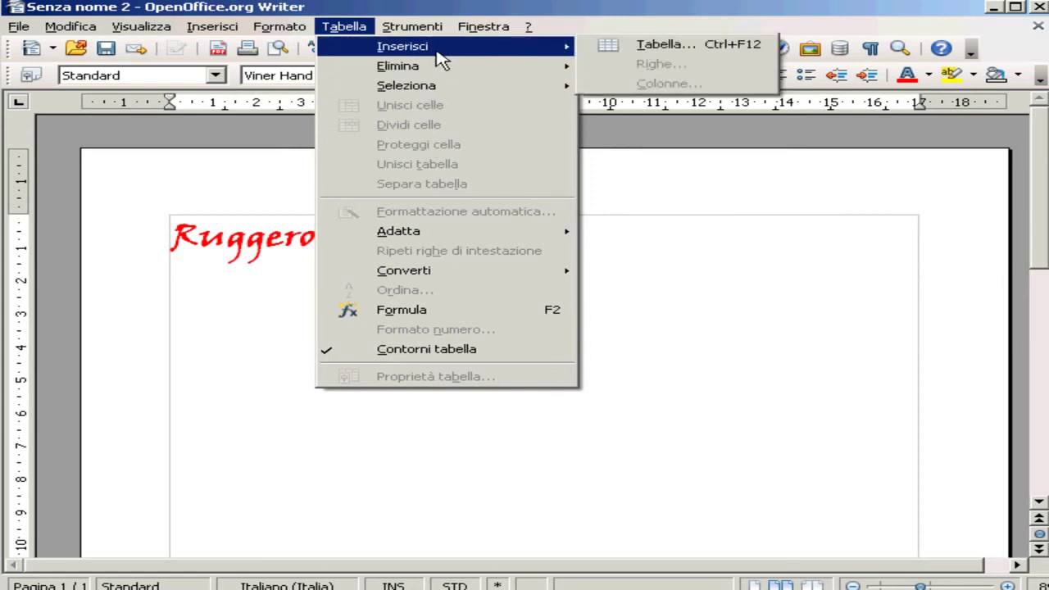
pyautogui.click(359, 28)
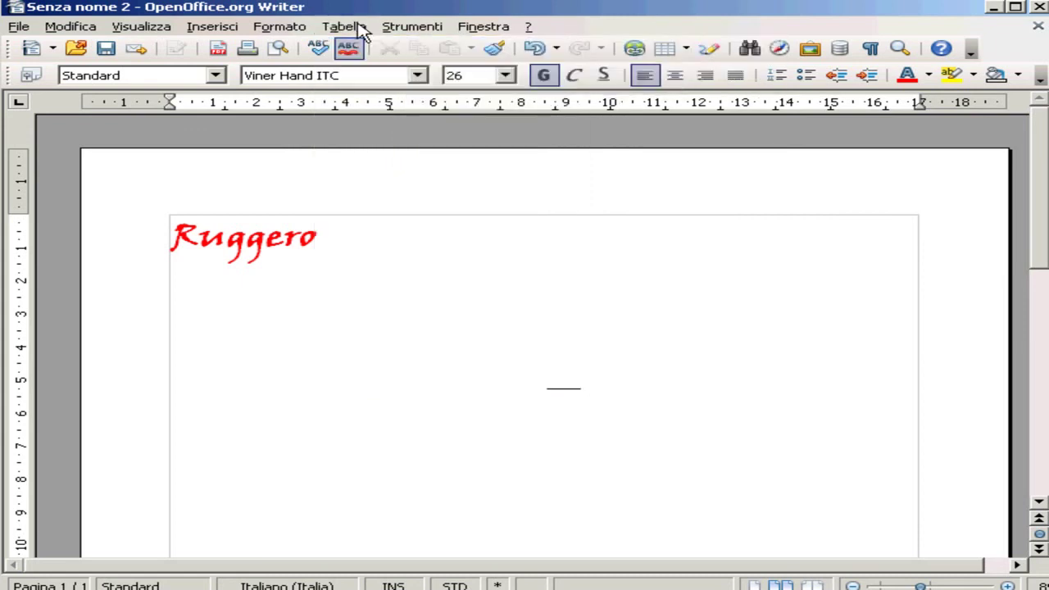
pyautogui.click(206, 28)
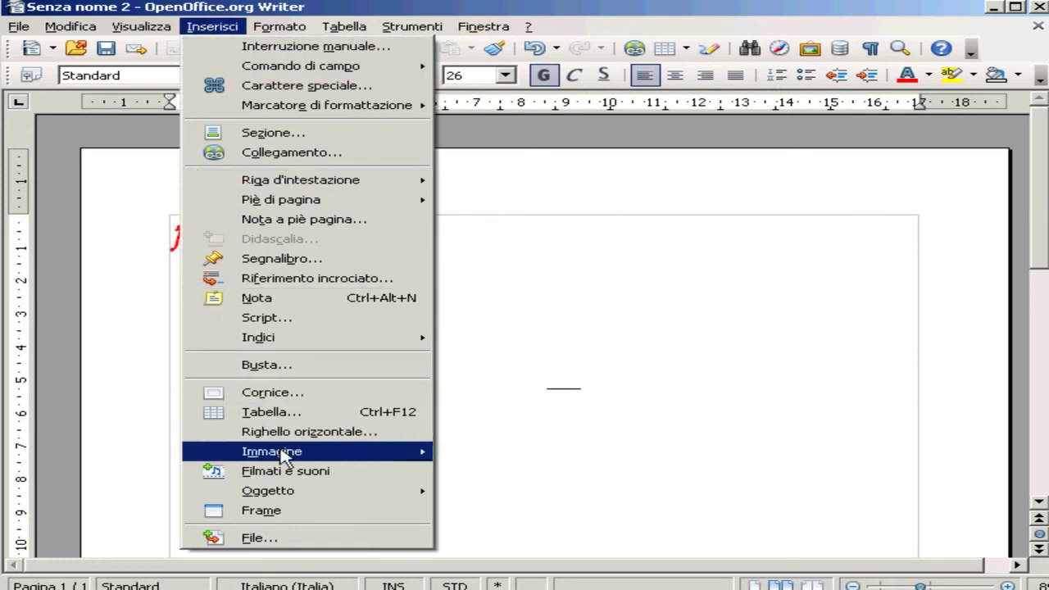
pyautogui.moveTo(279, 455)
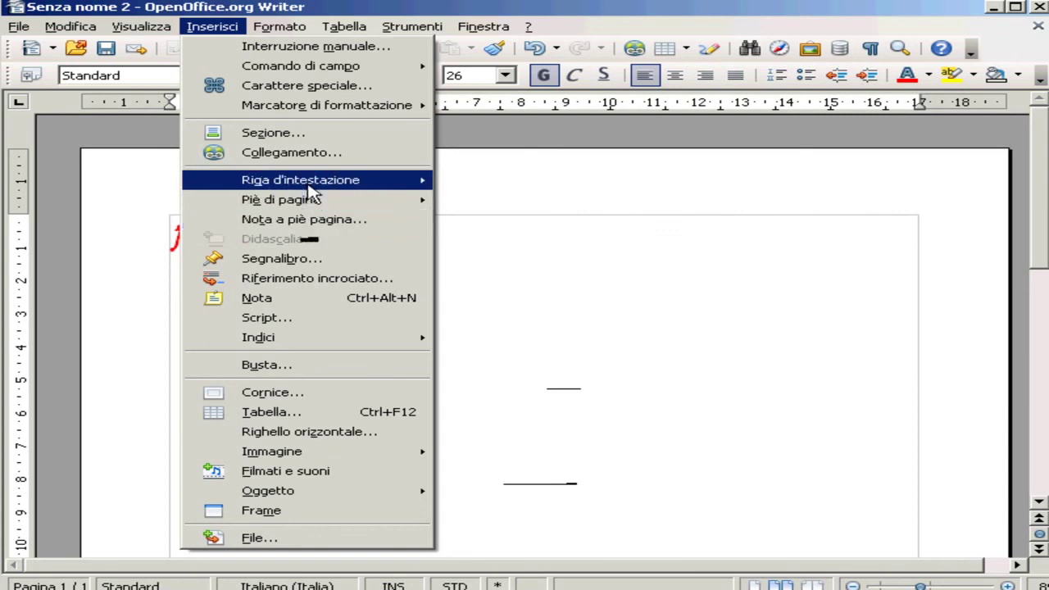
pyautogui.moveTo(305, 202)
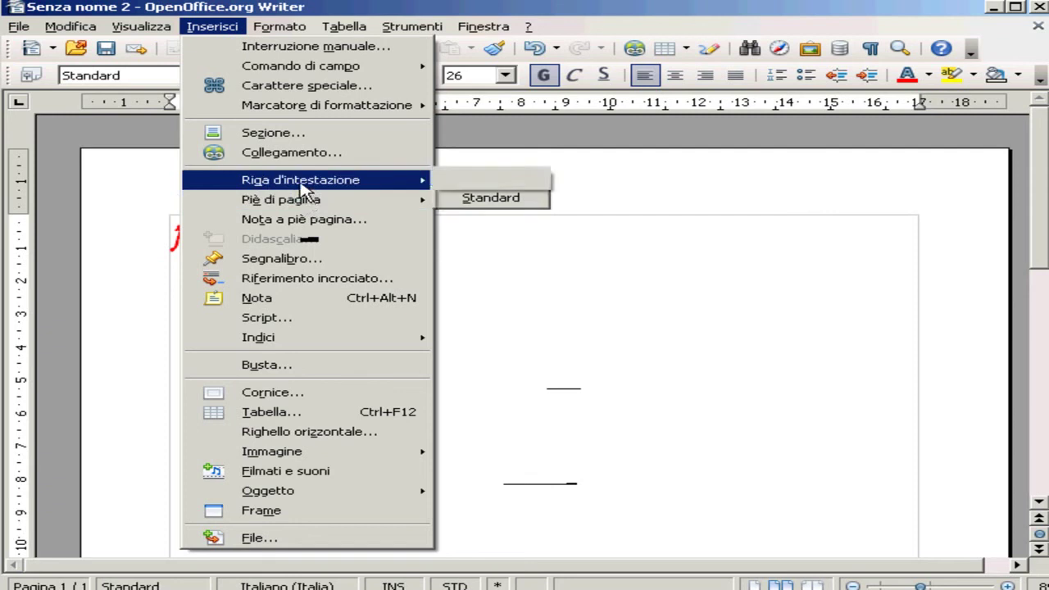
pyautogui.moveTo(283, 179)
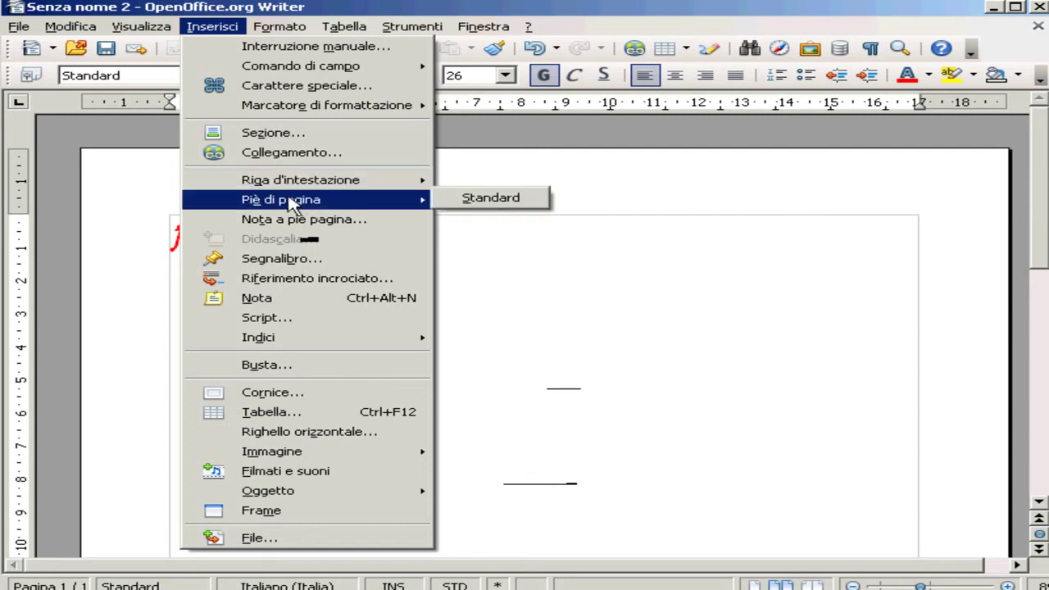
pyautogui.click(594, 292)
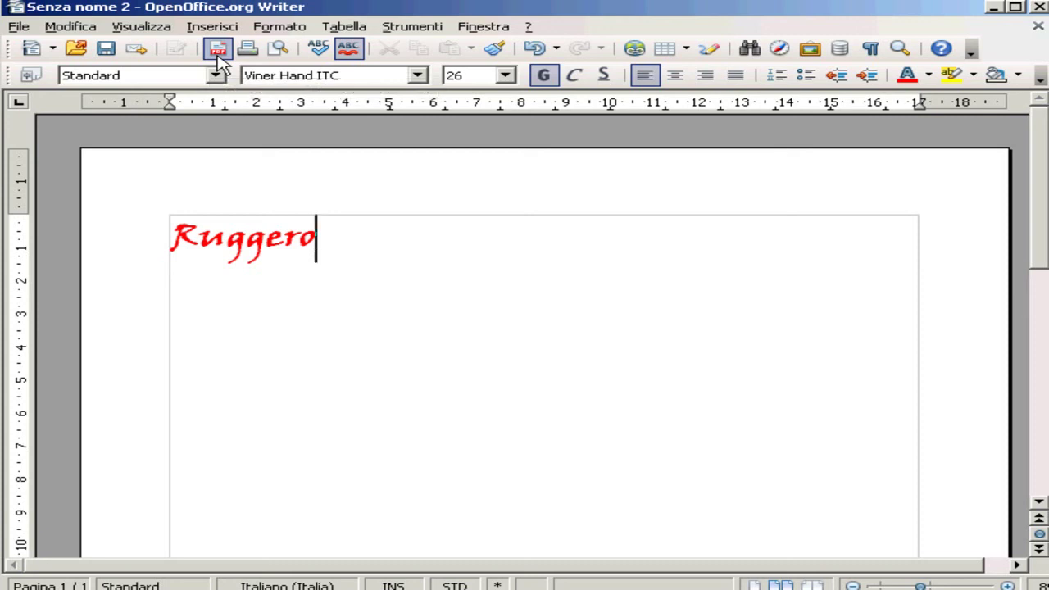
# Step: Close the Writer document without saving it, and briefly open Microsoft Word to compare its window
pyautogui.click(1036, 7)
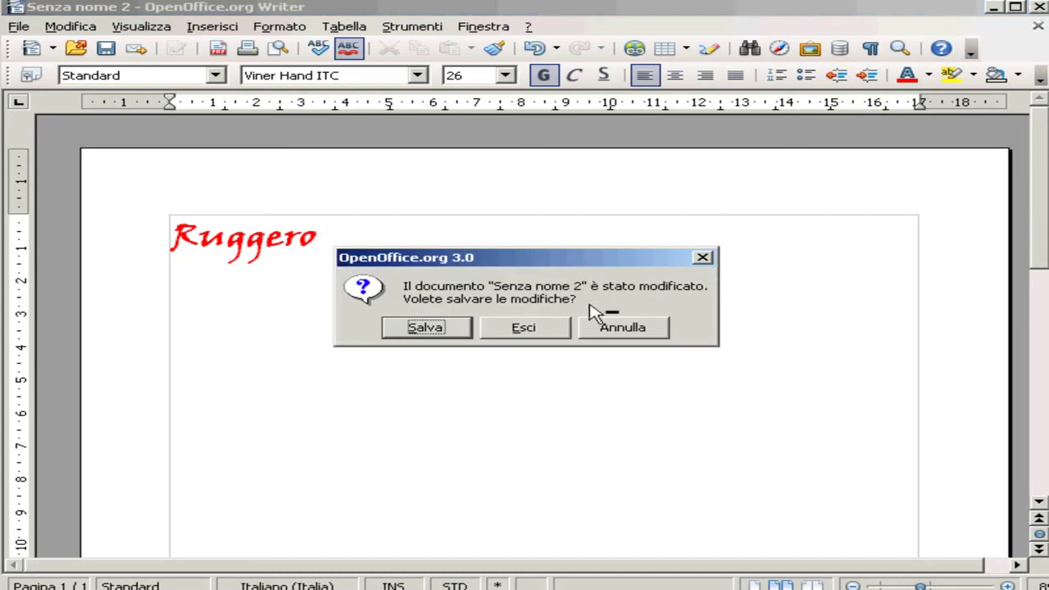
pyautogui.click(533, 333)
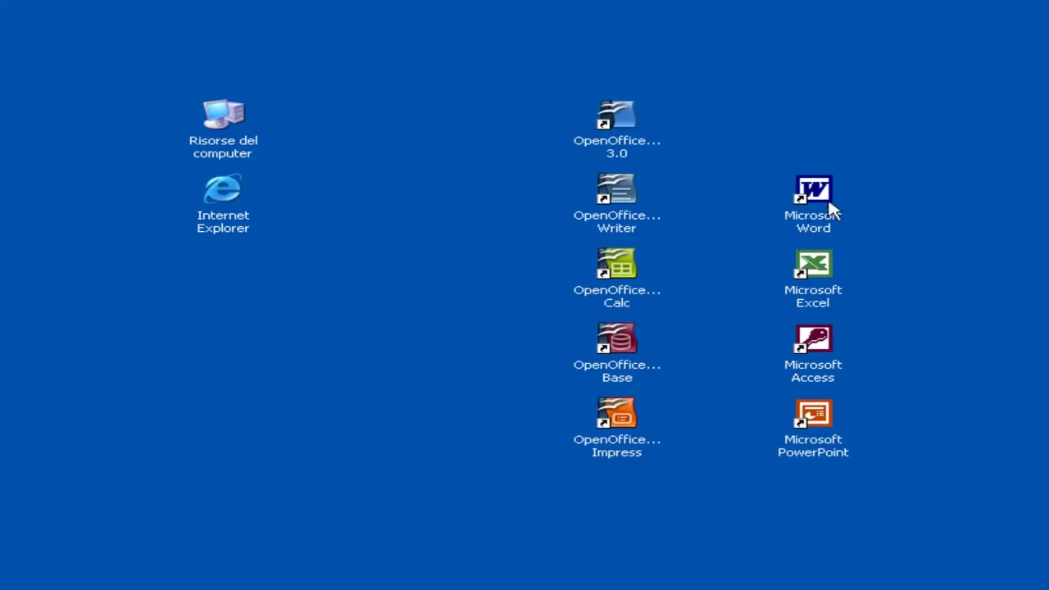
pyautogui.doubleClick(823, 197)
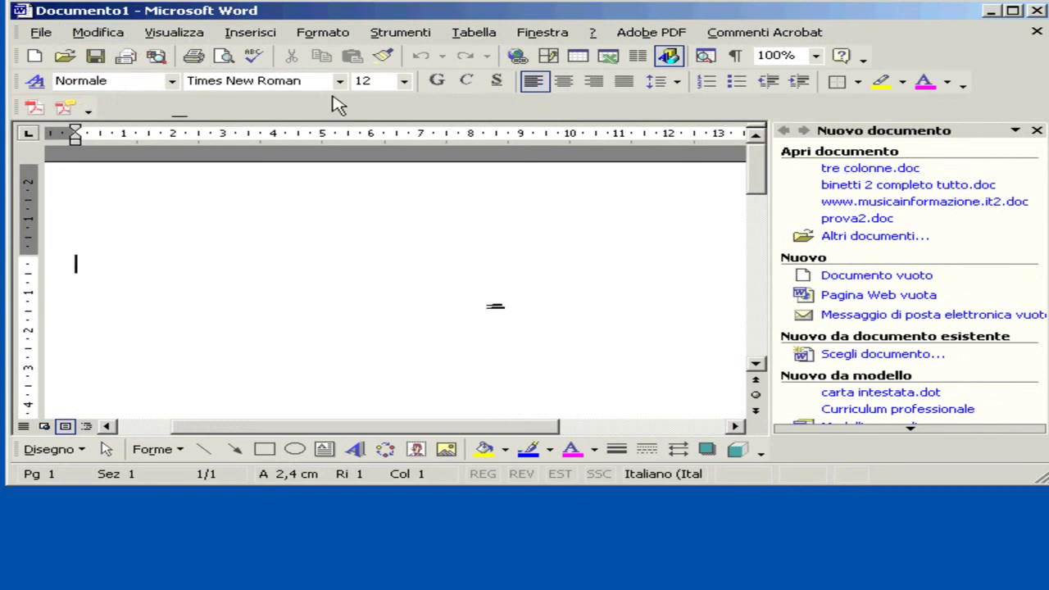
pyautogui.click(1037, 11)
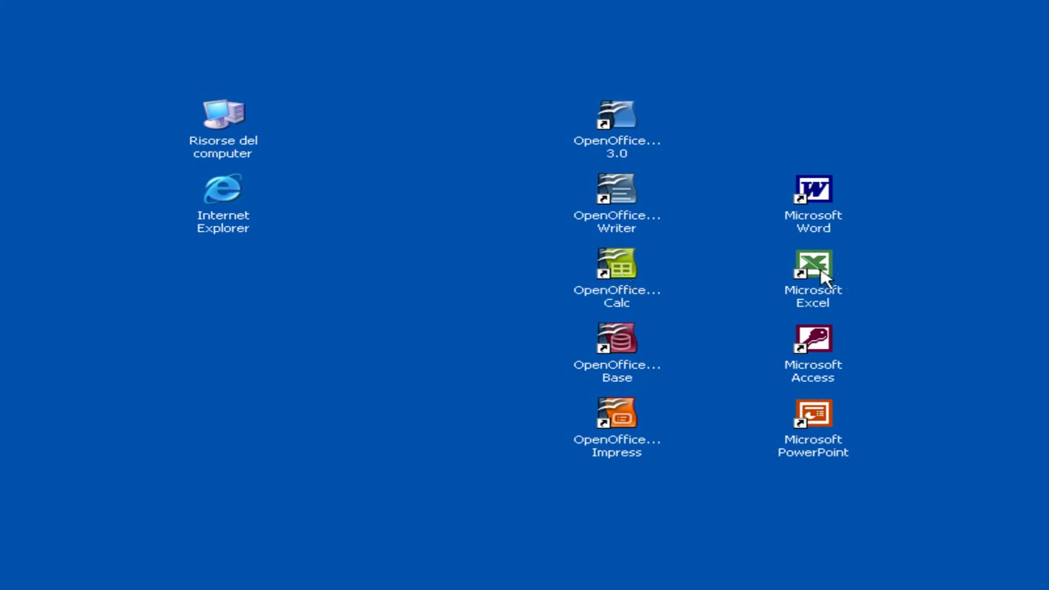
# Step: Start OpenOffice.org Calc from its desktop shortcut and fill cells A1 to A4 with the months gennaio through aprile
pyautogui.click(638, 267)
pyautogui.doubleClick(638, 267)
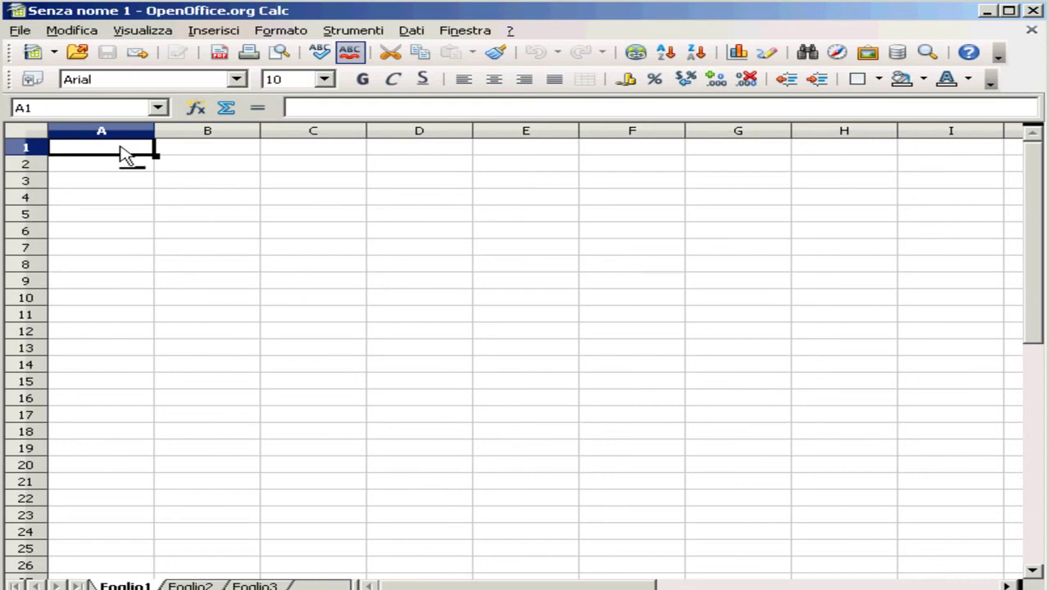
pyautogui.write('Gennaio')
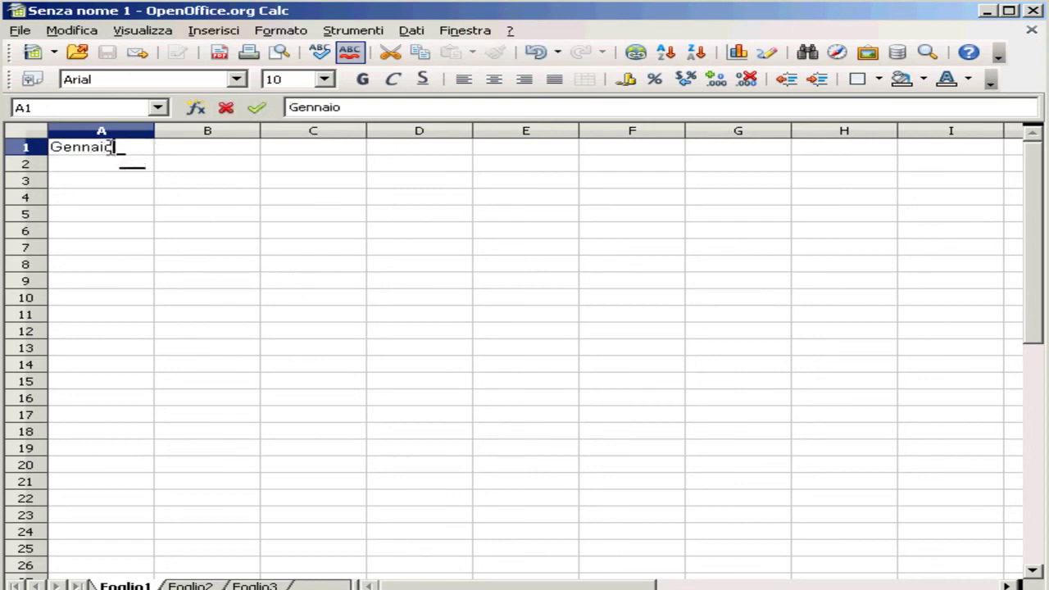
pyautogui.press('Return')
pyautogui.click(111, 148)
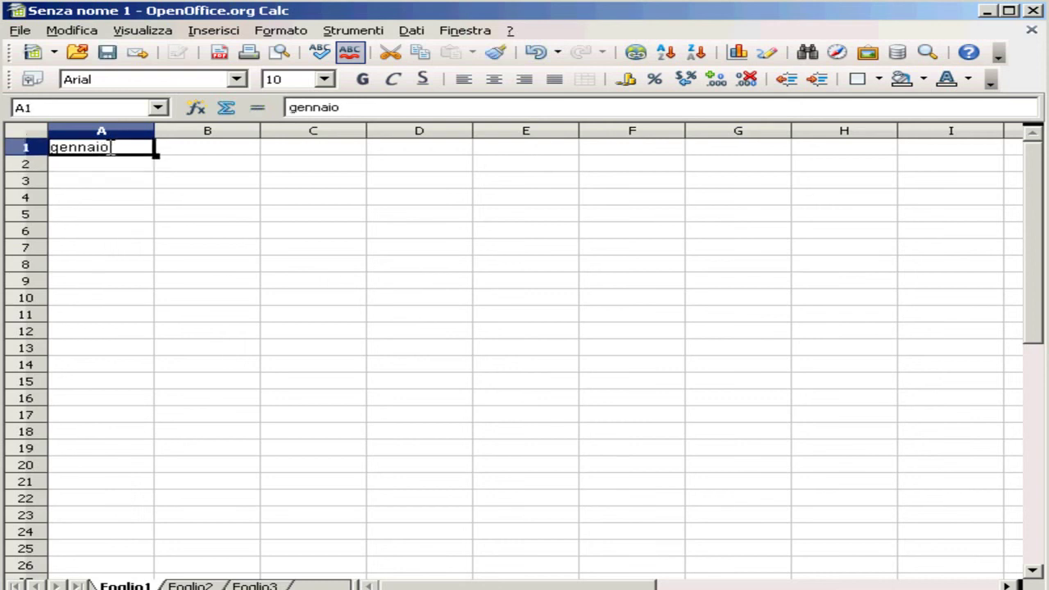
pyautogui.moveTo(155, 156); pyautogui.dragTo(150, 207)
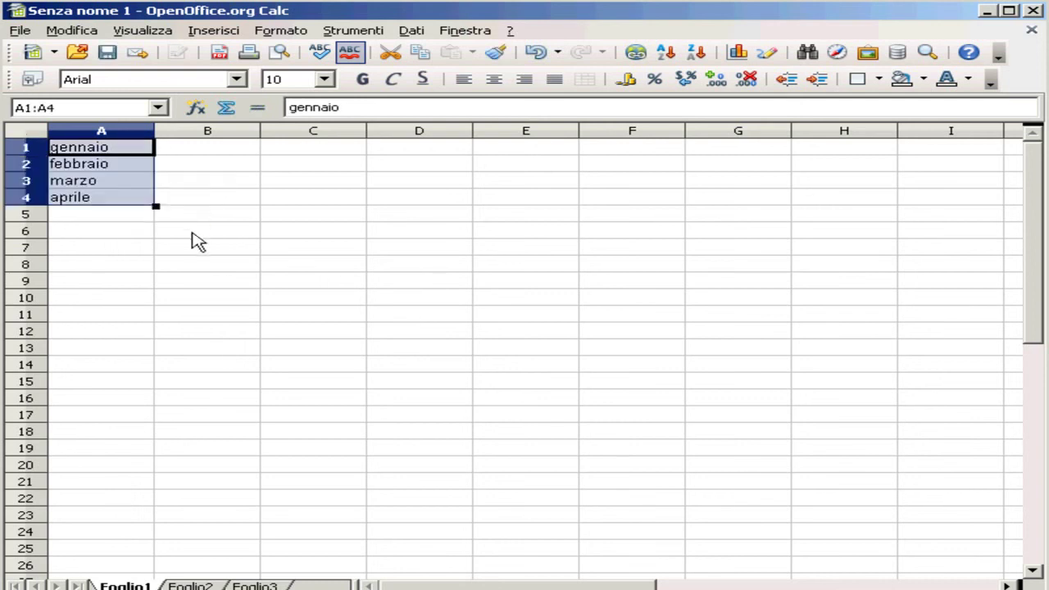
# Step: Enter the values 200, 100, 25 and 235 in cells B1 to B4 beside the months
pyautogui.click(181, 158)
pyautogui.write('200')
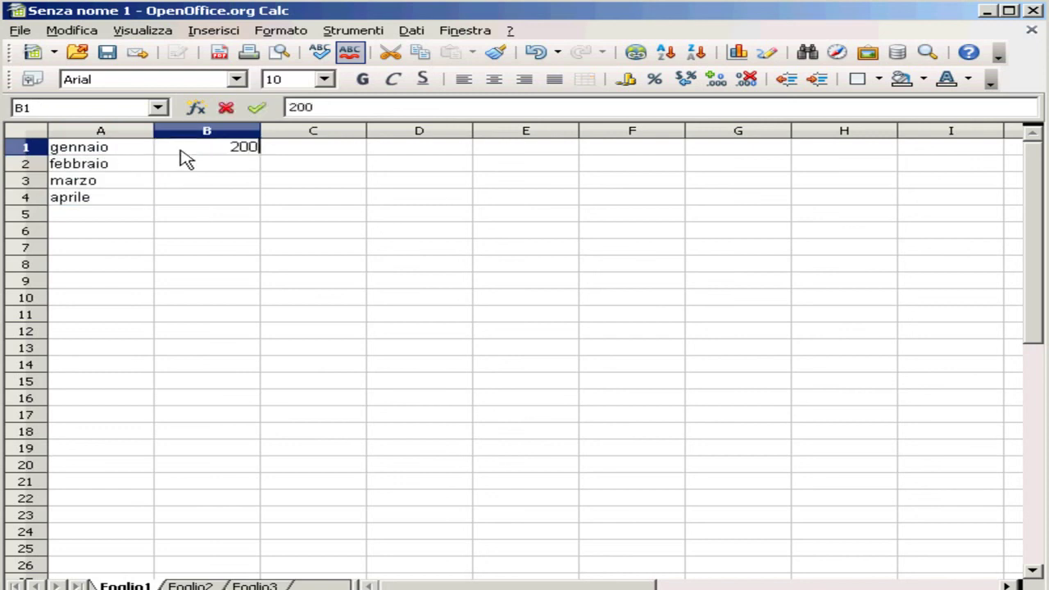
pyautogui.press('Return')
pyautogui.write('100')
pyautogui.press('Return')
pyautogui.write('25')
pyautogui.press('Return')
pyautogui.write('235')
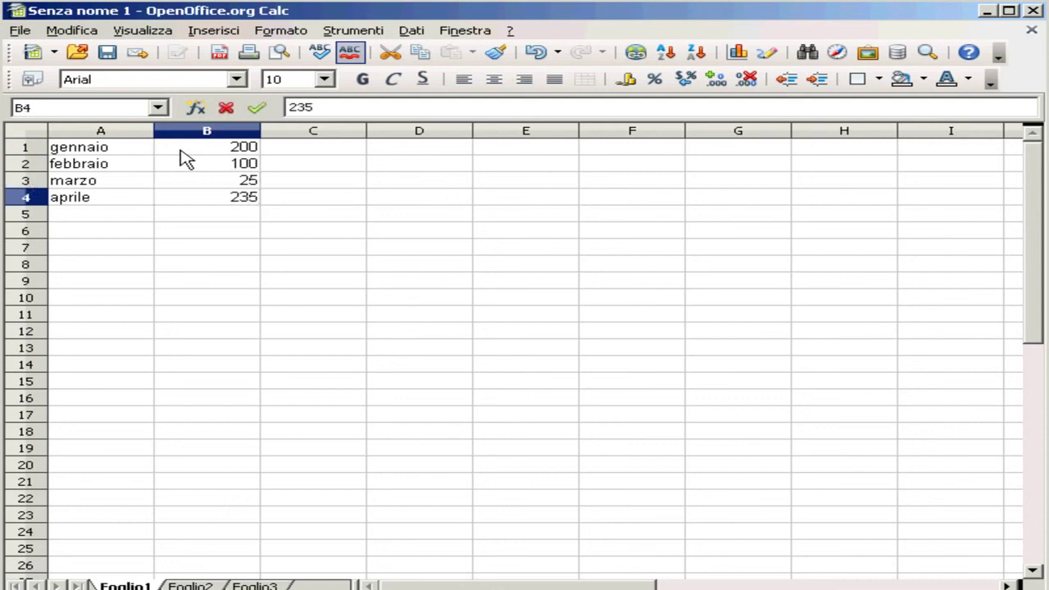
pyautogui.press('Return')
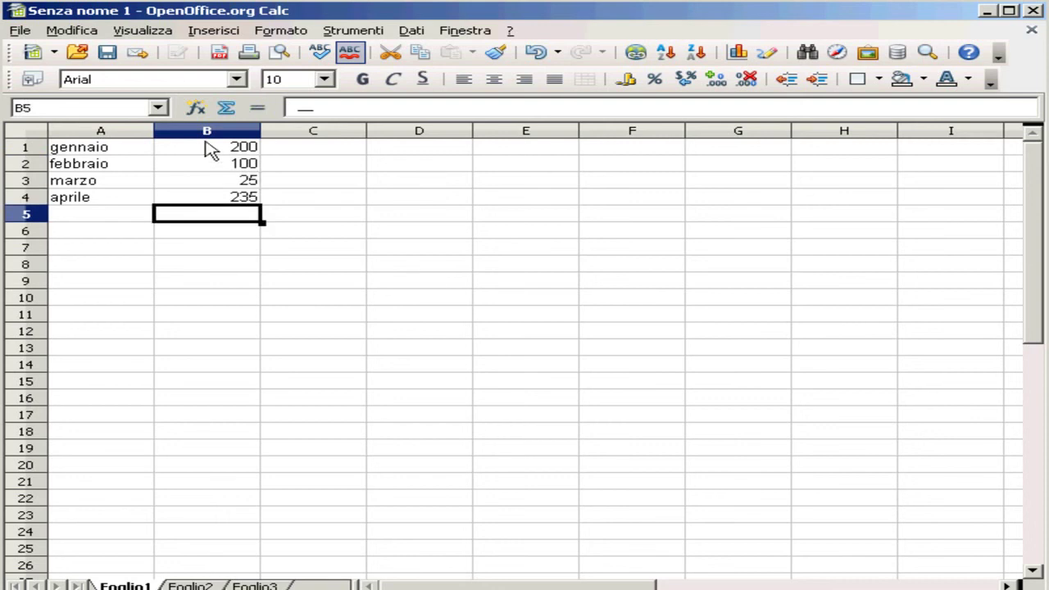
# Step: Total the four monthly values in cell B5 with the formula =SOMMA(B1:B4)
pyautogui.click(225, 109)
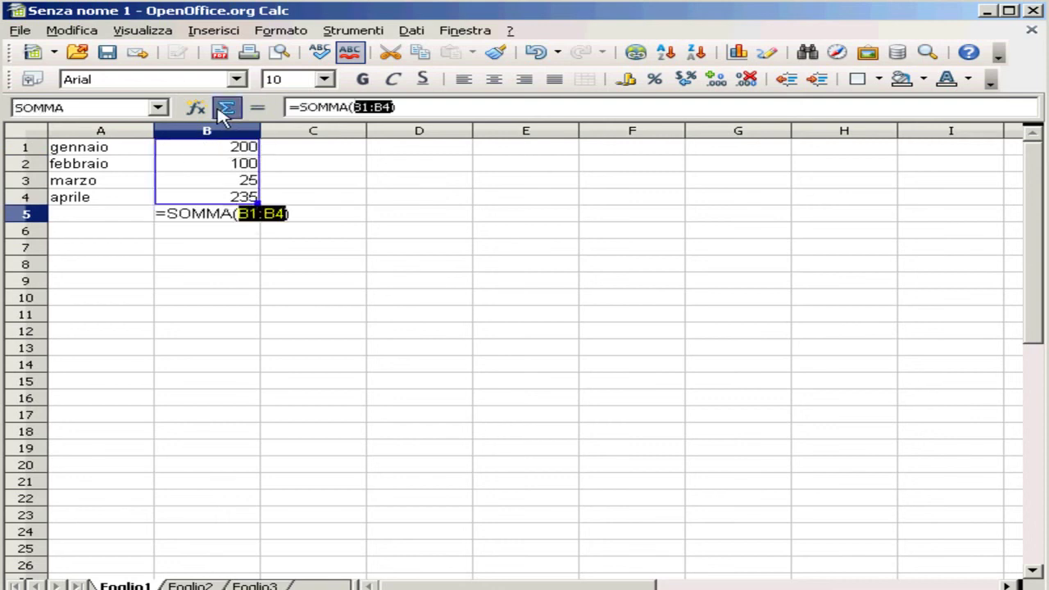
pyautogui.press('Return')
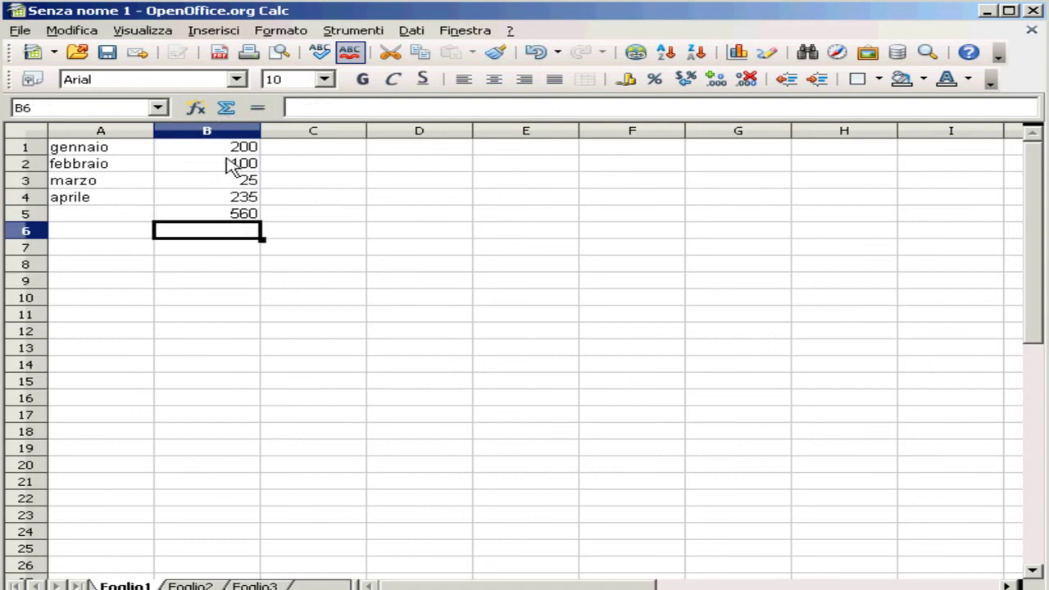
# Step: Inspect the sum formula of cell B5 by highlighting its text in the formula input line
pyautogui.click(243, 214)
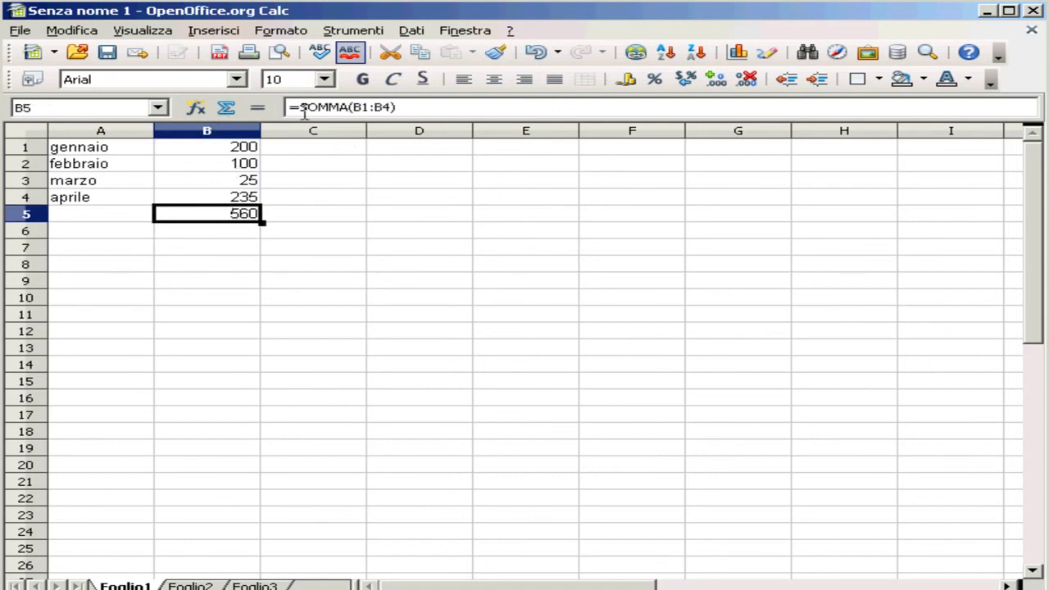
pyautogui.click(407, 109)
pyautogui.hotkey('shift', 'Left')
pyautogui.hotkey('shift', 'Left')
pyautogui.hotkey('shift', 'Left')
pyautogui.hotkey('shift', 'Left')
pyautogui.hotkey('shift', 'Left')
pyautogui.hotkey('shift', 'Left')
pyautogui.hotkey('shift', 'Left')
pyautogui.hotkey('shift', 'Left')
pyautogui.hotkey('shift', 'Left')
pyautogui.hotkey('shift', 'Left')
pyautogui.hotkey('shift', 'Left')
pyautogui.hotkey('shift', 'Left')
pyautogui.hotkey('shift', 'Left')
pyautogui.click(411, 105)
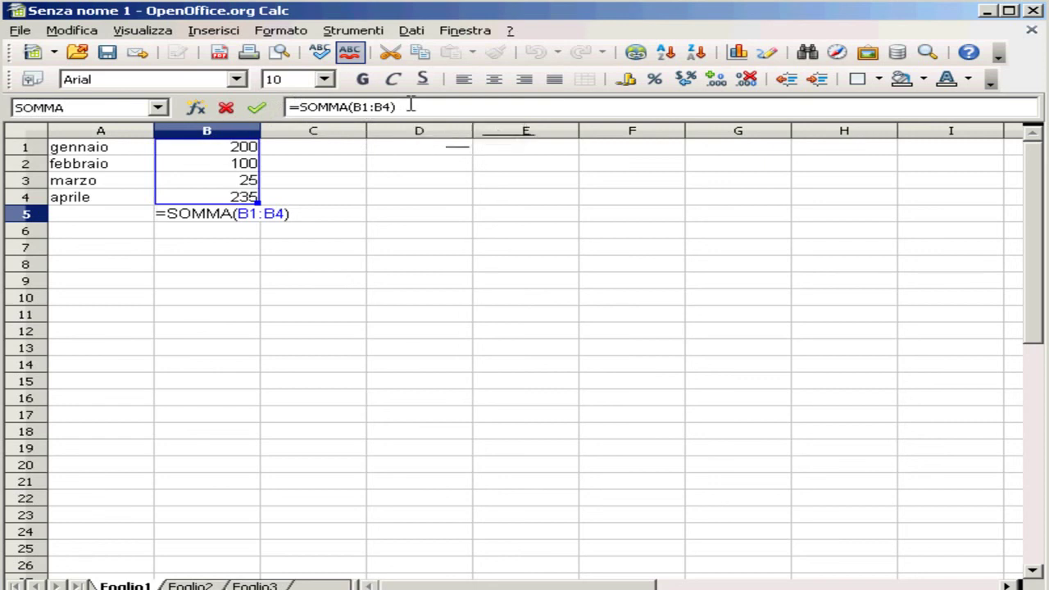
# Step: Close the Calc spreadsheet without saving it and return to the desktop
pyautogui.click(1033, 11)
pyautogui.click(547, 351)
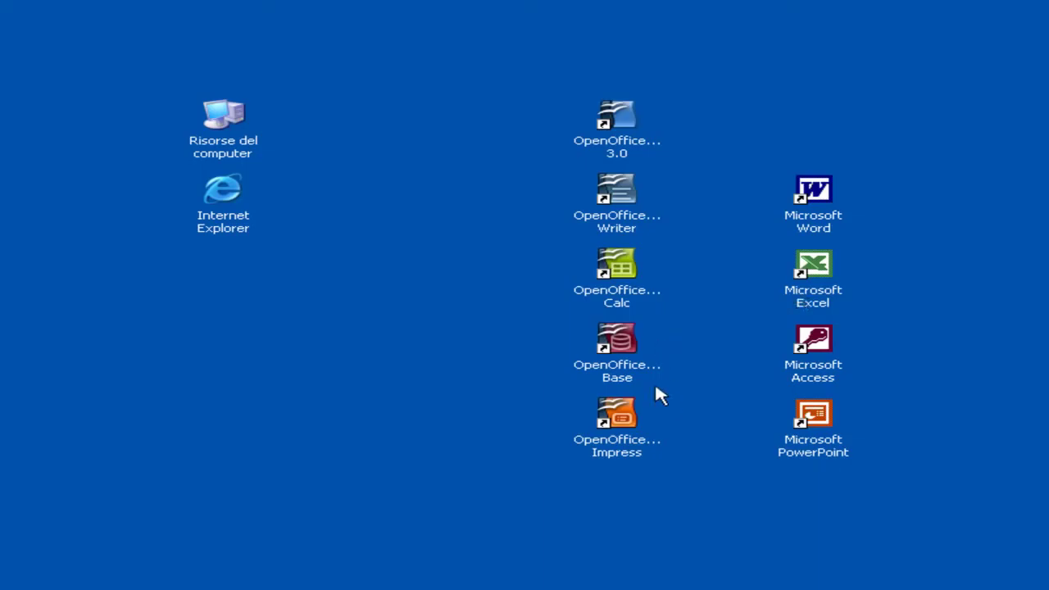
pyautogui.click(624, 369)
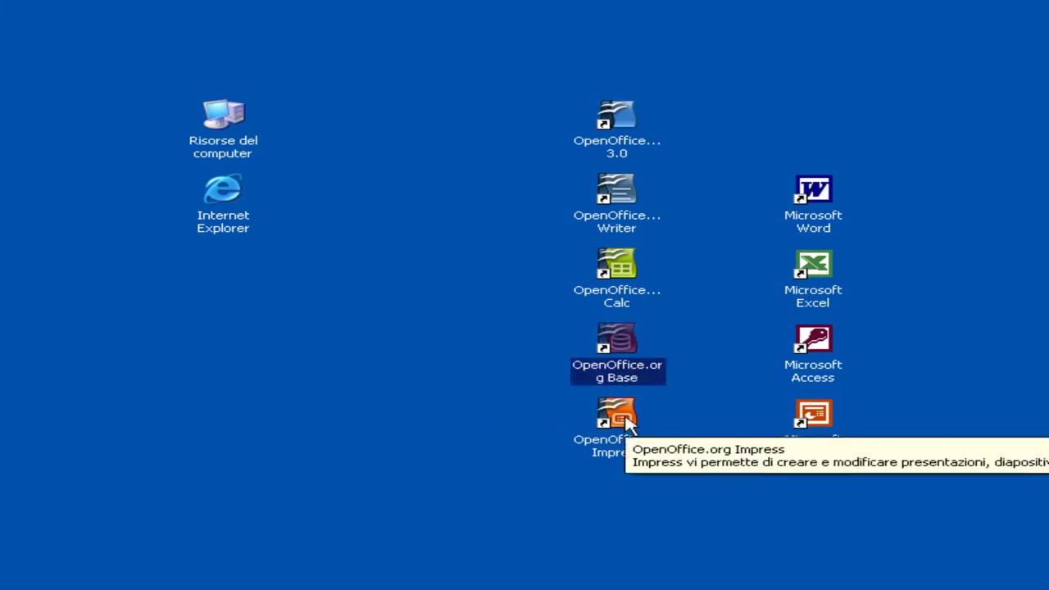
pyautogui.click(478, 429)
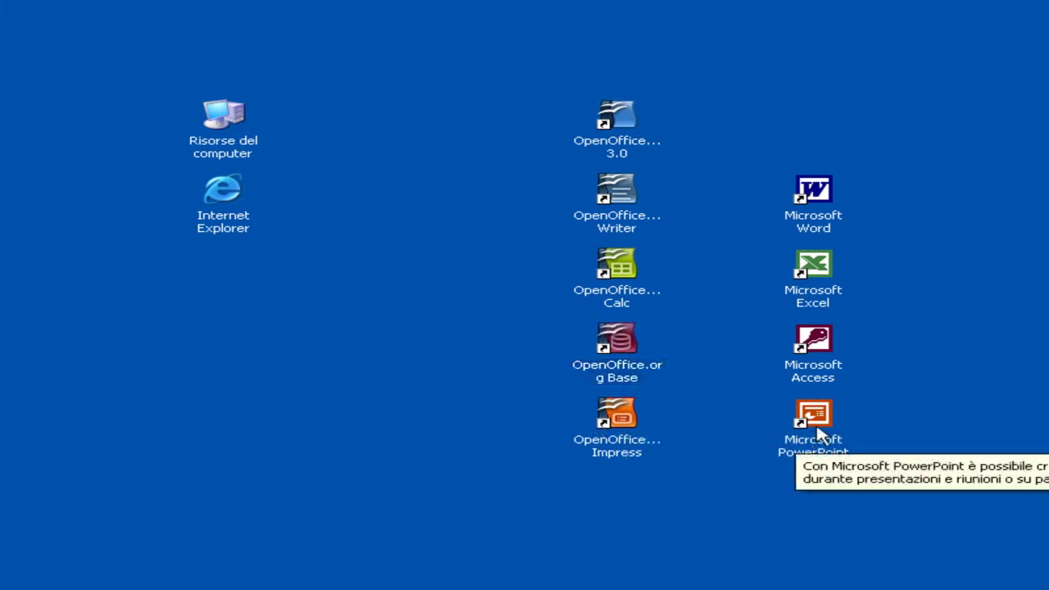
# Step: Start OpenOffice.org Impress from its desktop shortcut and create an empty presentation through the wizard
pyautogui.click(631, 420)
pyautogui.doubleClick(631, 419)
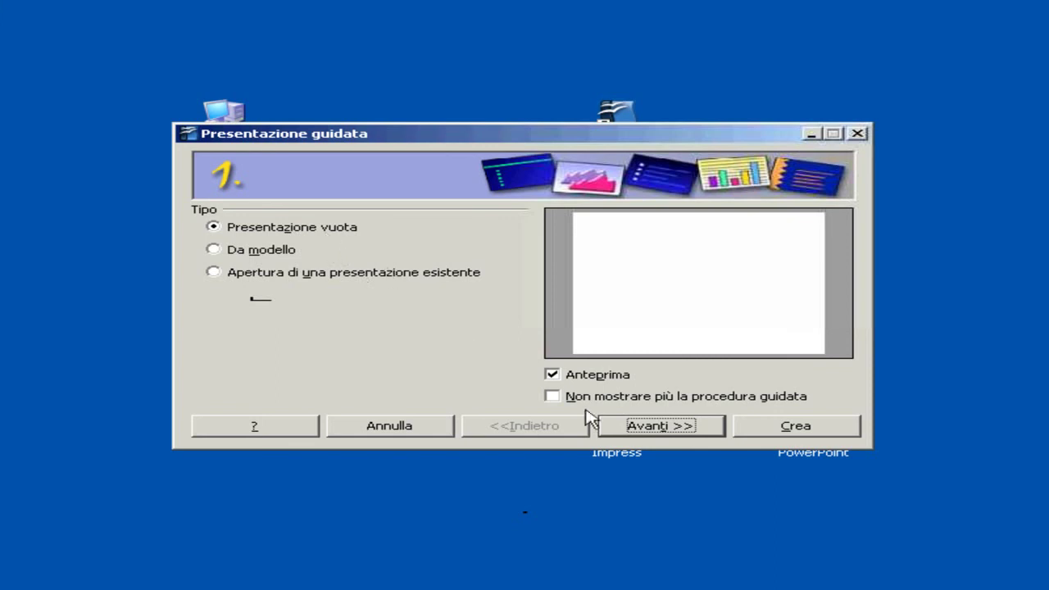
pyautogui.click(685, 427)
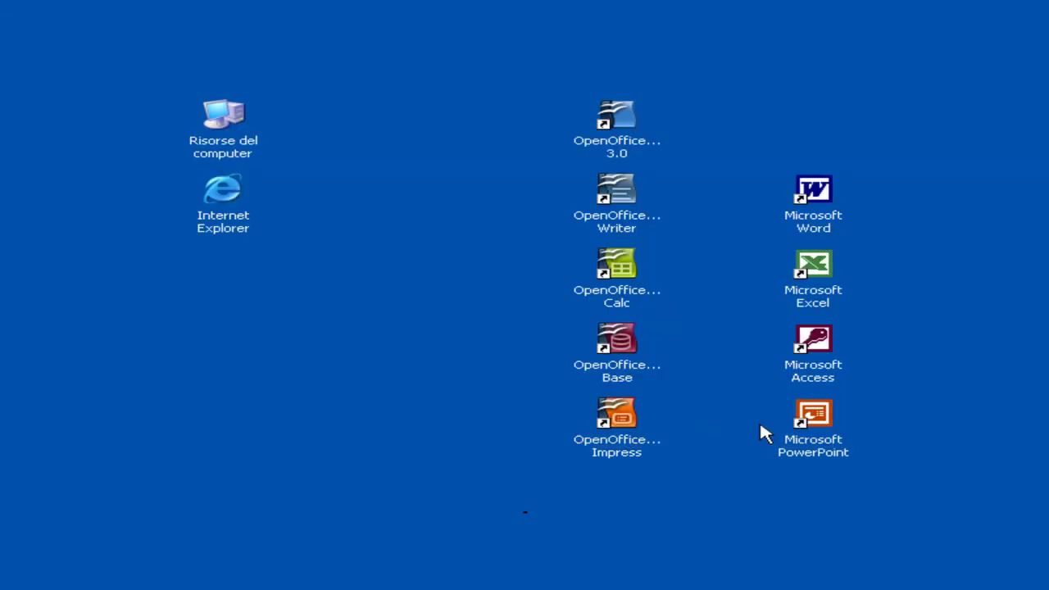
pyautogui.click(759, 429)
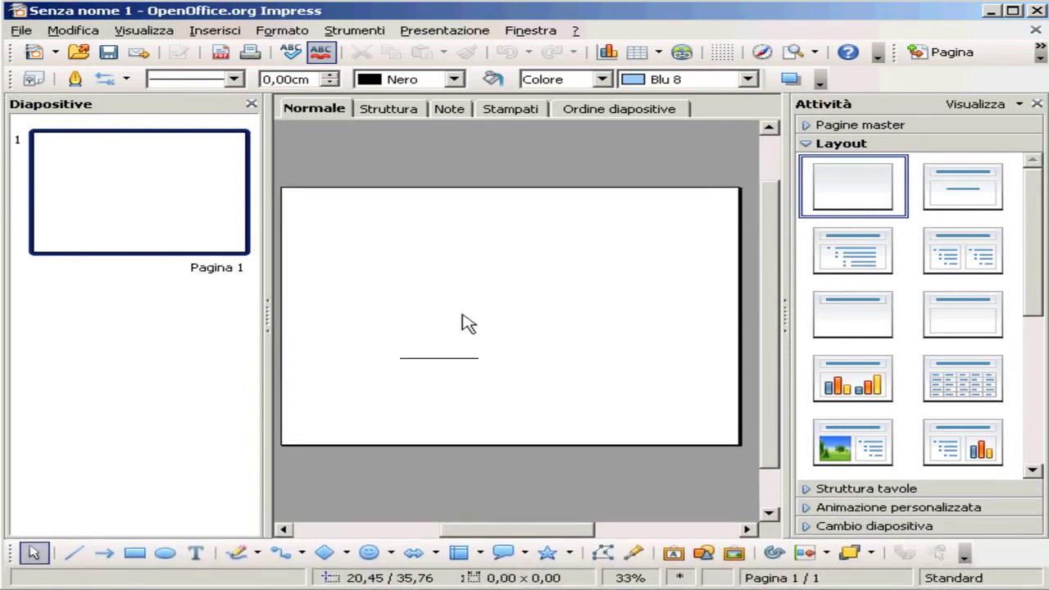
# Step: Narrow the slide overview and give the first slide the layout with a title and one centered text box
pyautogui.moveTo(264, 237); pyautogui.dragTo(184, 237)
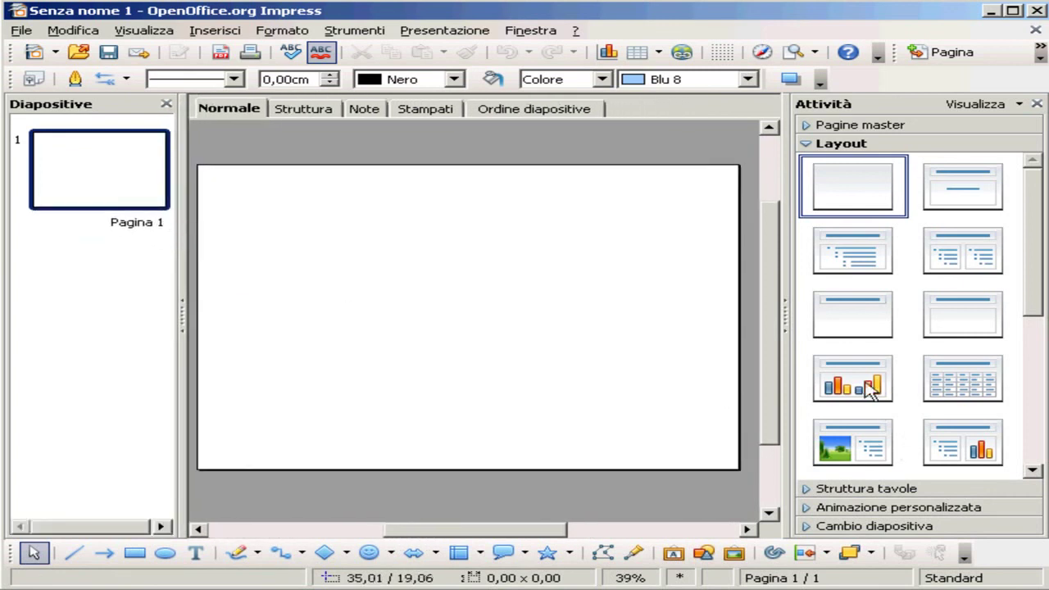
pyautogui.click(957, 194)
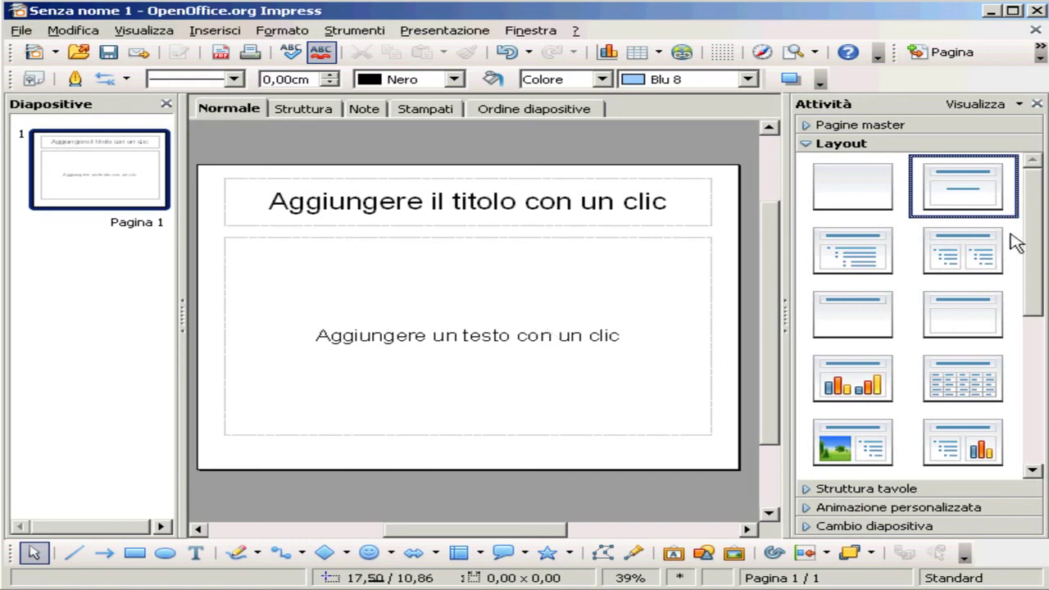
pyautogui.moveTo(1041, 232); pyautogui.dragTo(1033, 393)
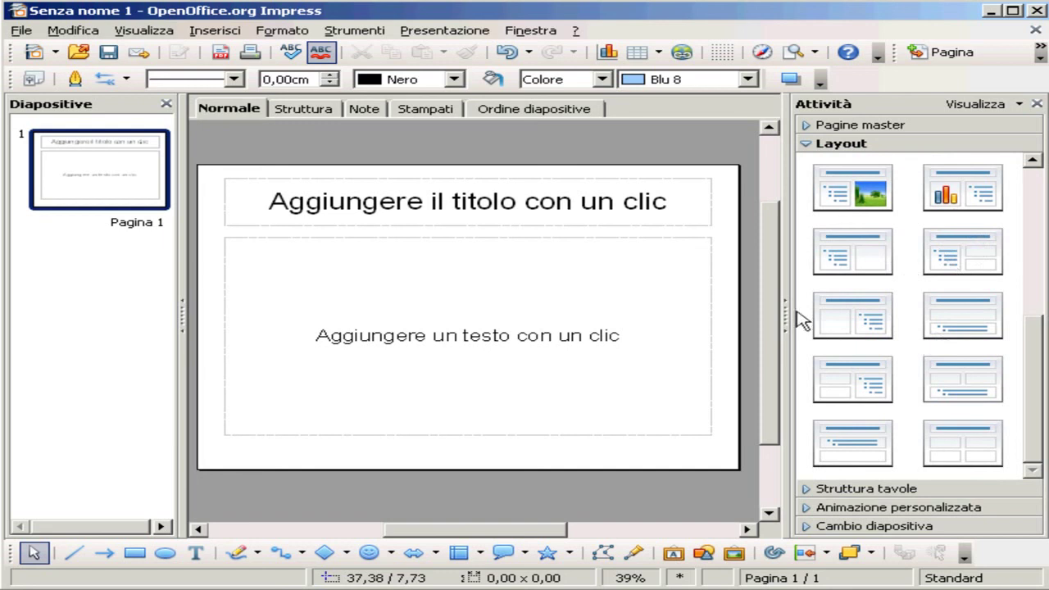
# Step: Activate the slide's text box and title for editing, and view the available fonts and font sizes
pyautogui.click(383, 346)
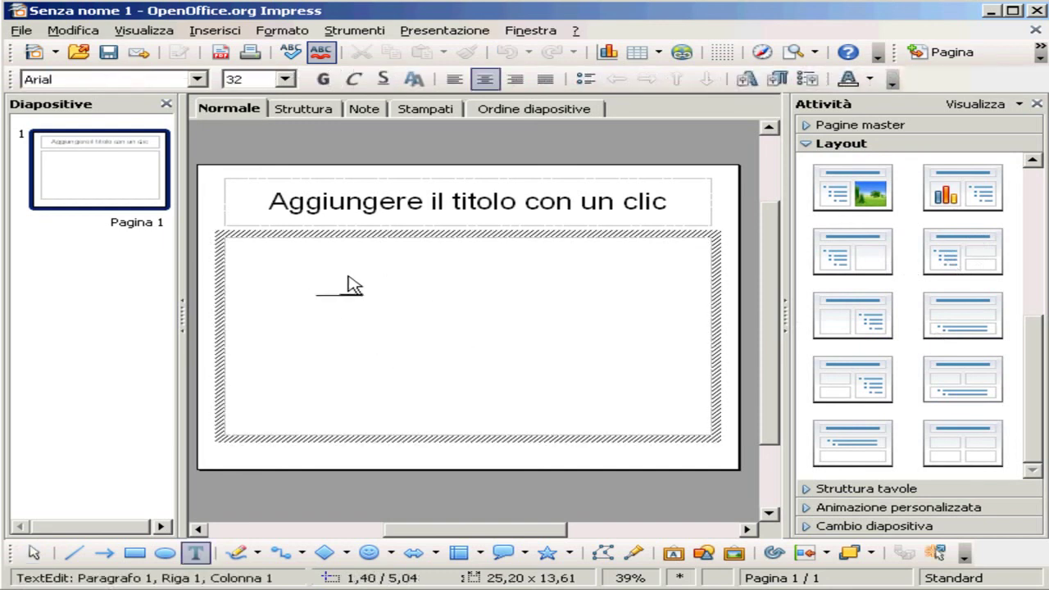
pyautogui.click(345, 227)
pyautogui.click(336, 207)
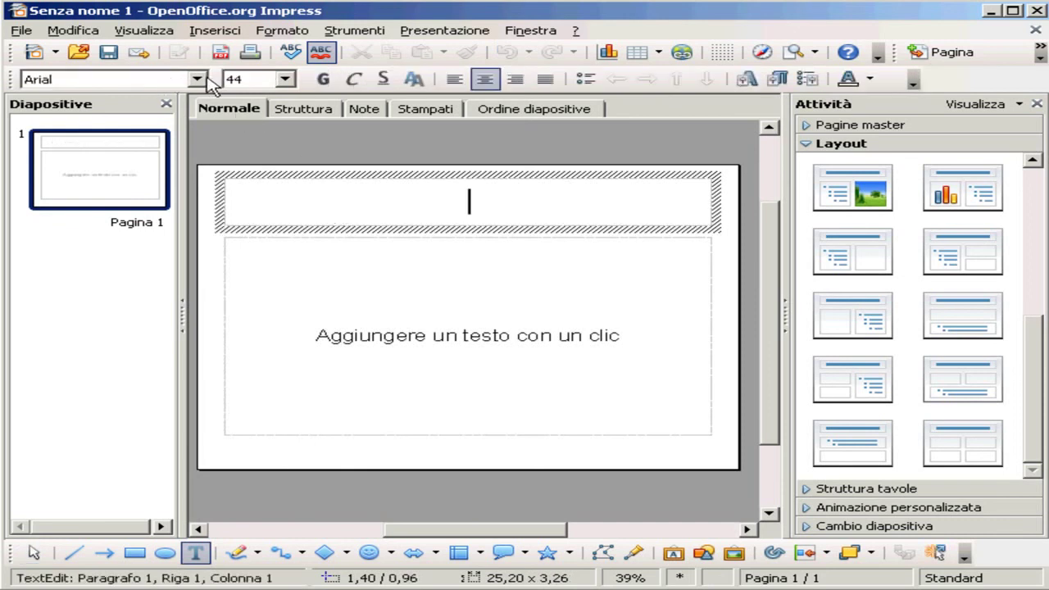
pyautogui.click(198, 80)
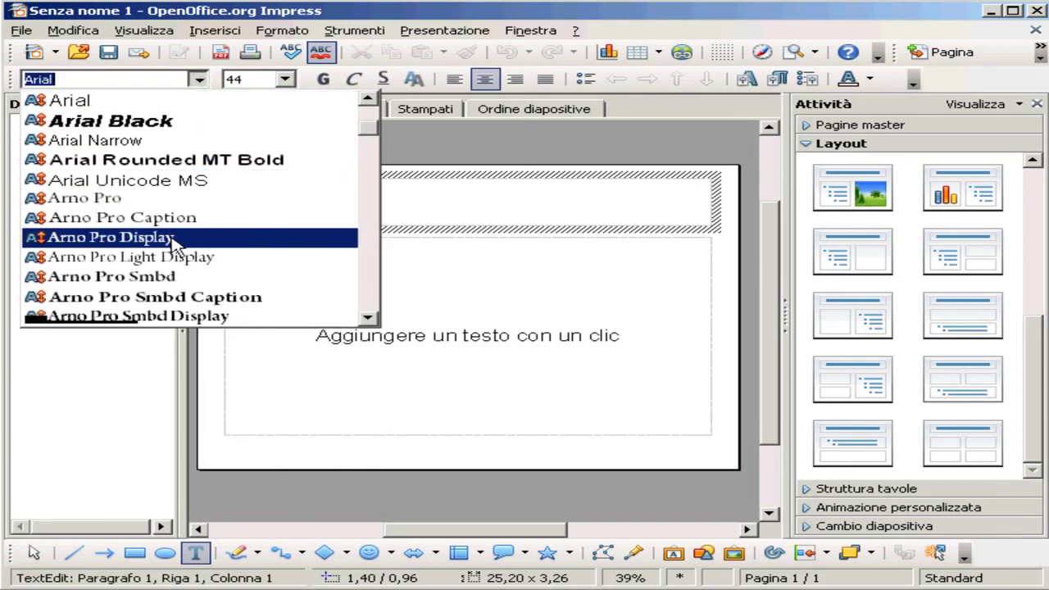
pyautogui.click(281, 79)
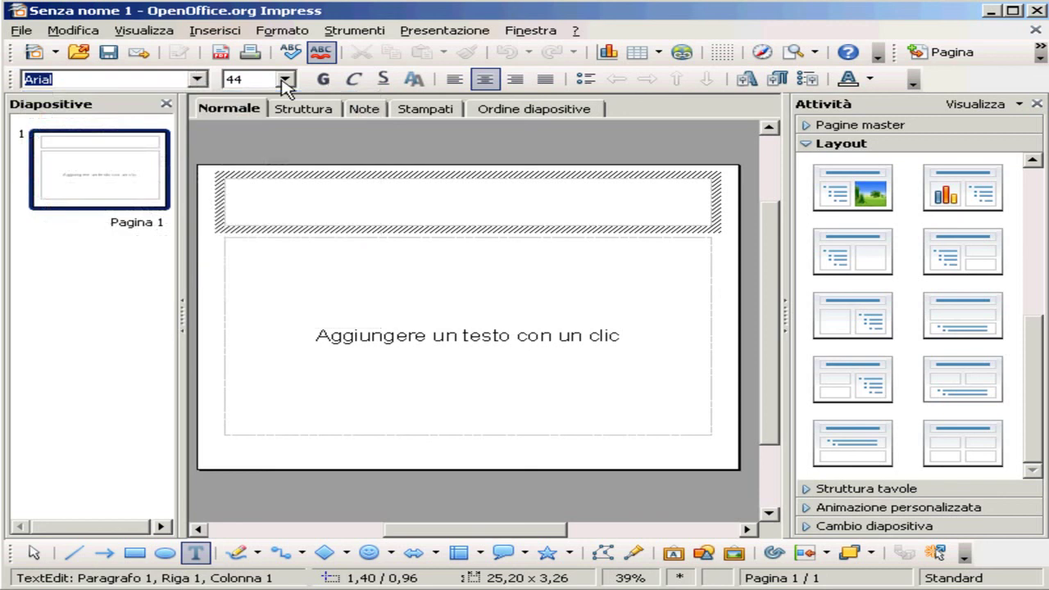
pyautogui.click(284, 80)
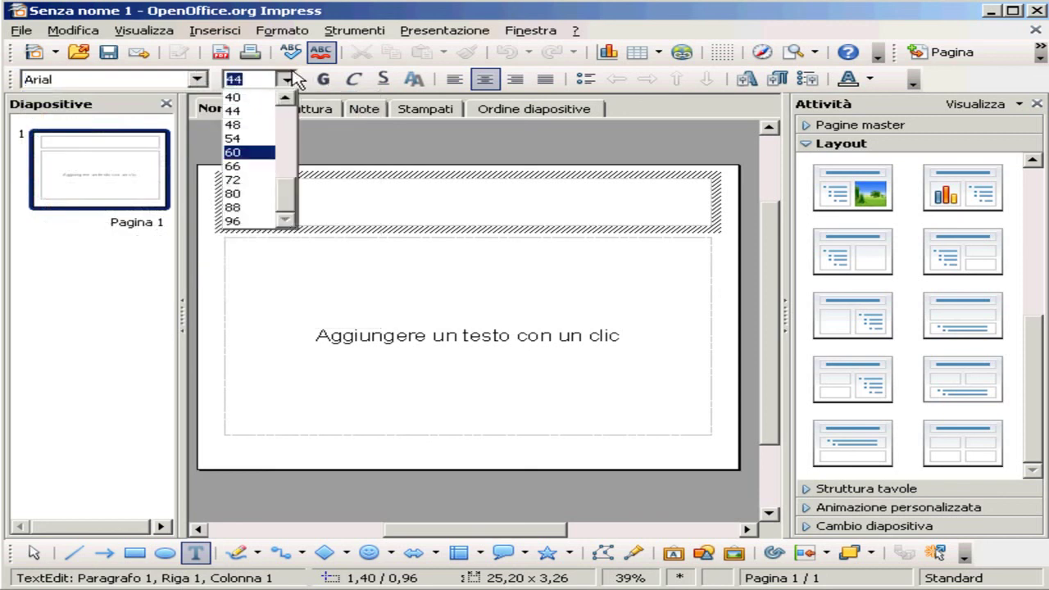
pyautogui.click(291, 75)
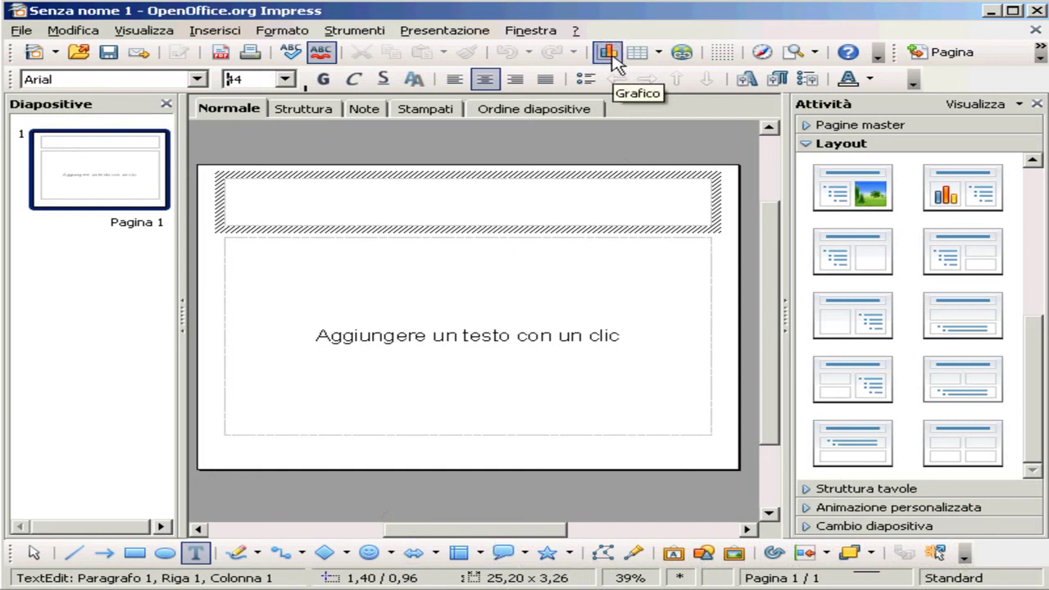
# Step: Close the Impress presentation without saving it and return to the desktop
pyautogui.click(1035, 11)
pyautogui.click(548, 323)
# Step: Start OpenOffice.org Base from its desktop shortcut to open the database creation wizard
pyautogui.click(613, 352)
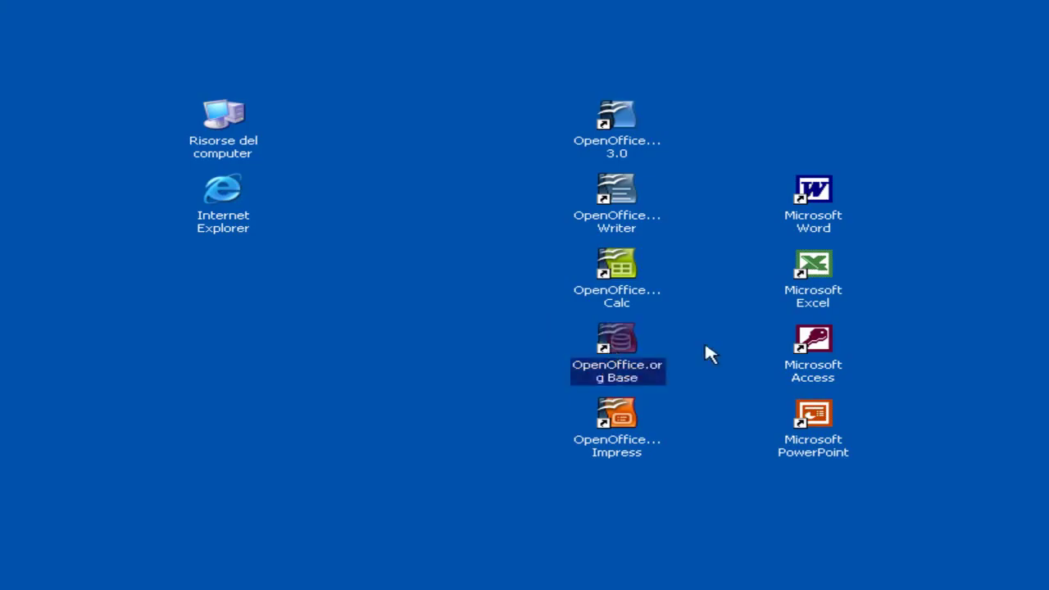
pyautogui.click(822, 348)
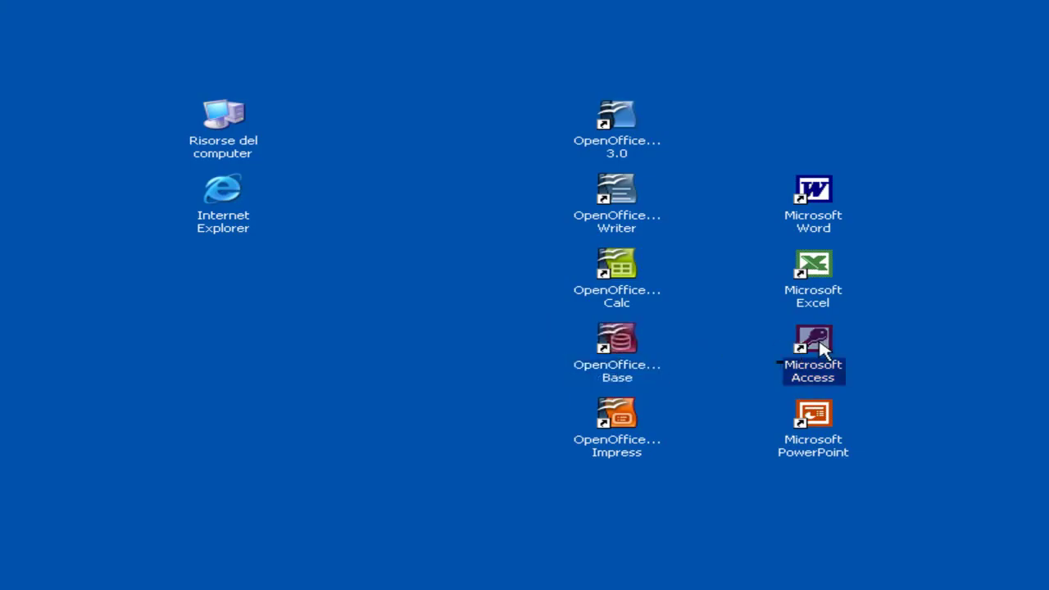
pyautogui.click(746, 365)
pyautogui.click(628, 341)
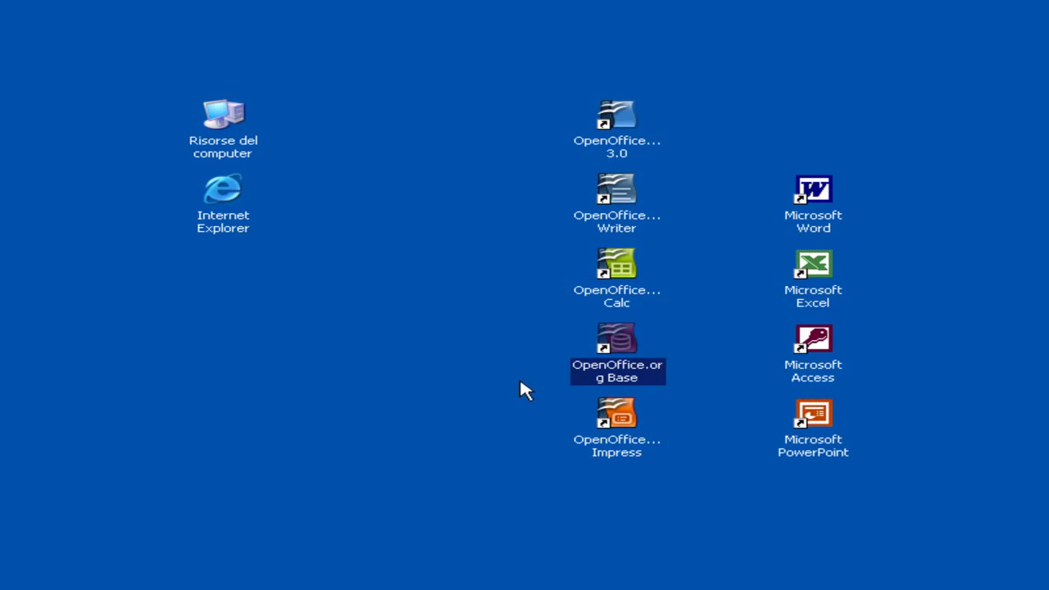
pyautogui.click(550, 343)
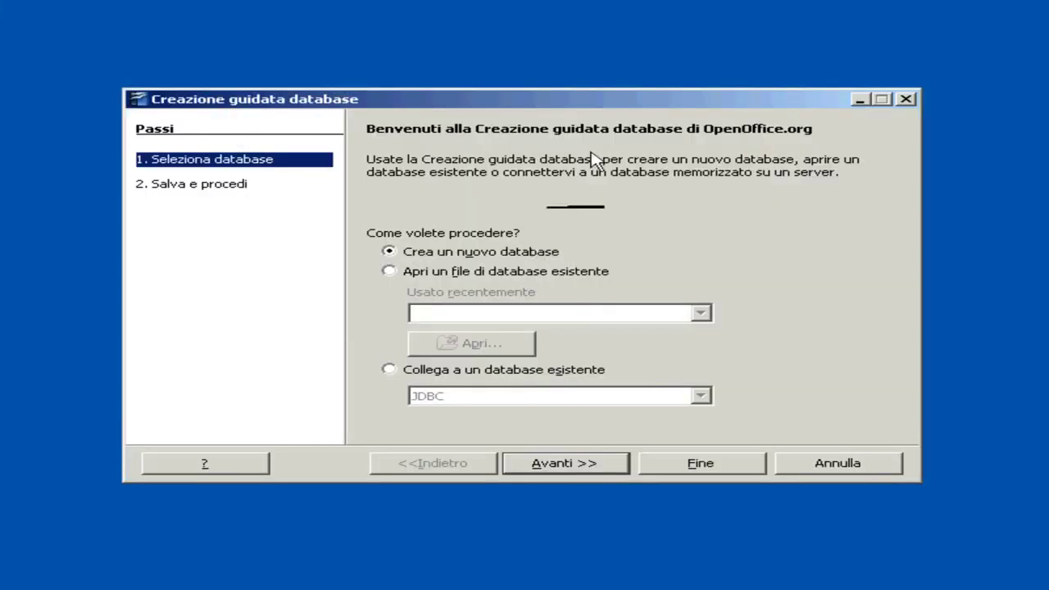
# Step: Move the database wizard window down to uncover the desktop shortcuts, and bring it back up
pyautogui.moveTo(647, 106); pyautogui.dragTo(667, 484)
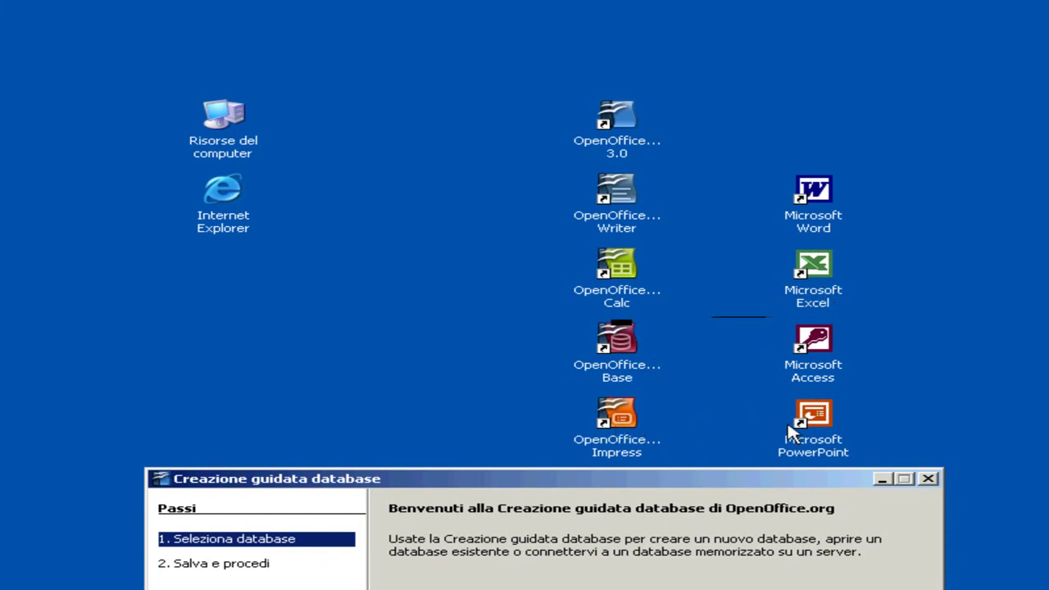
pyautogui.click(638, 344)
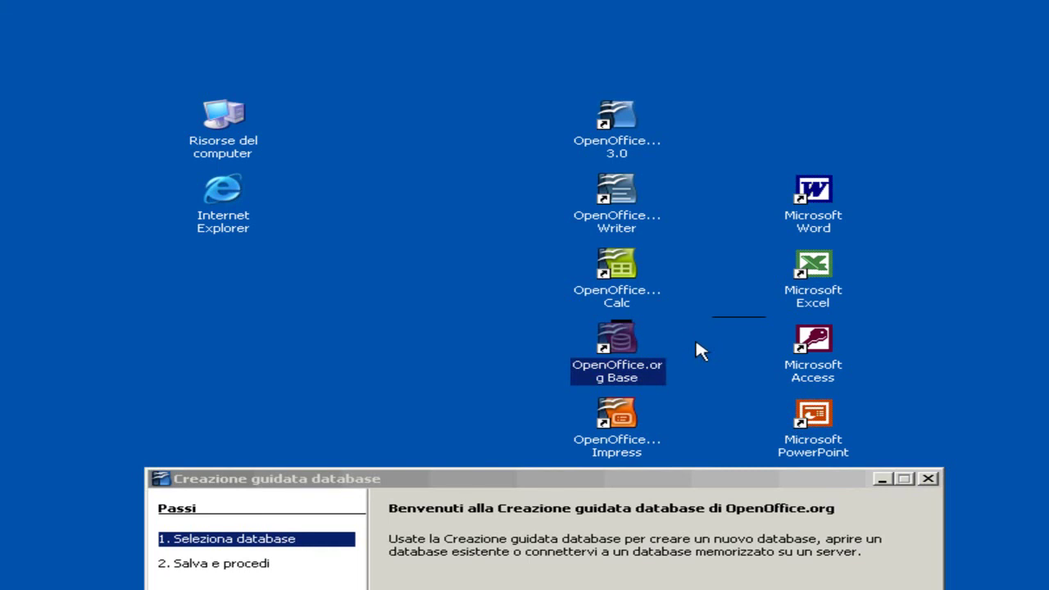
pyautogui.click(701, 351)
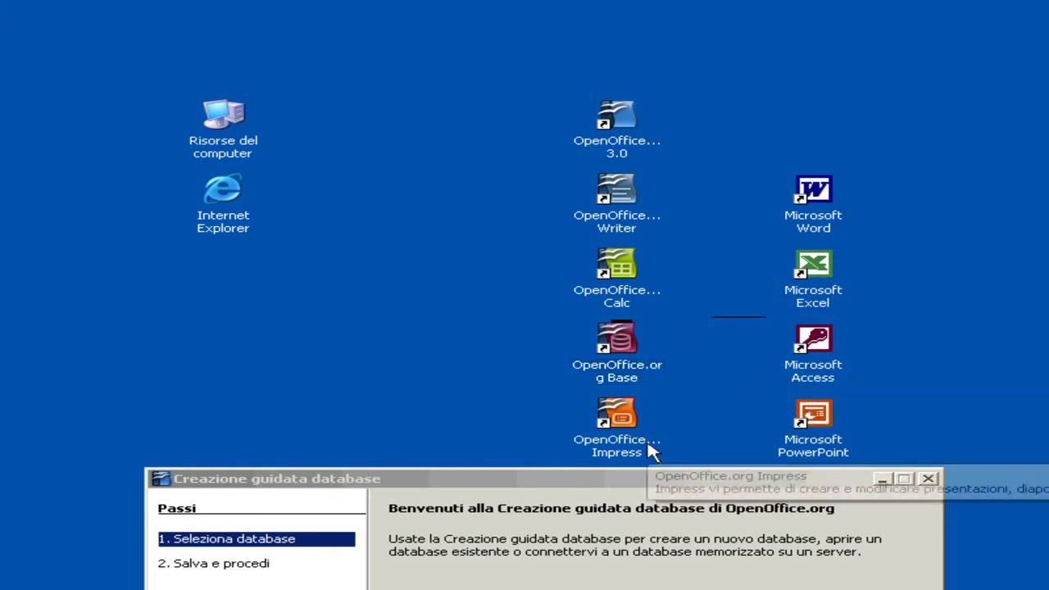
pyautogui.moveTo(654, 487); pyautogui.dragTo(662, 120)
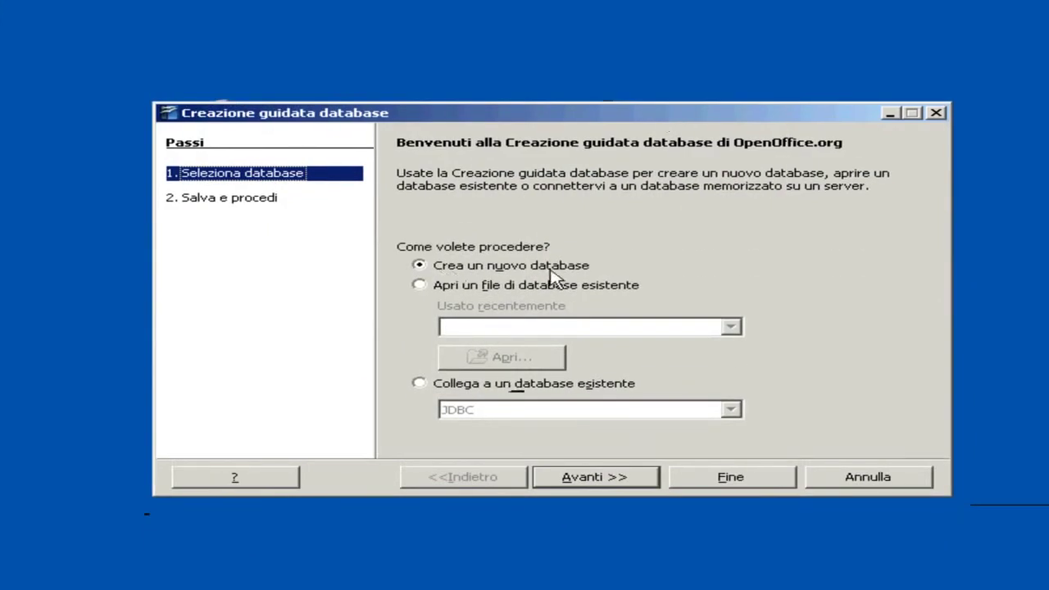
# Step: Finish the wizard with the option for a new database and save it as Nuovo database in the Documenti folder
pyautogui.click(699, 483)
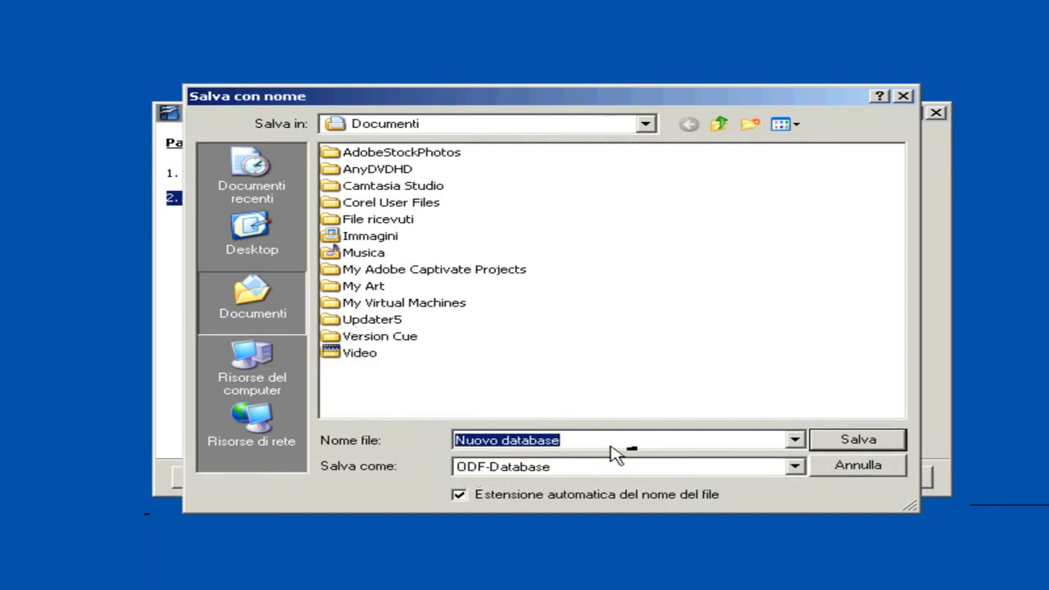
pyautogui.click(836, 443)
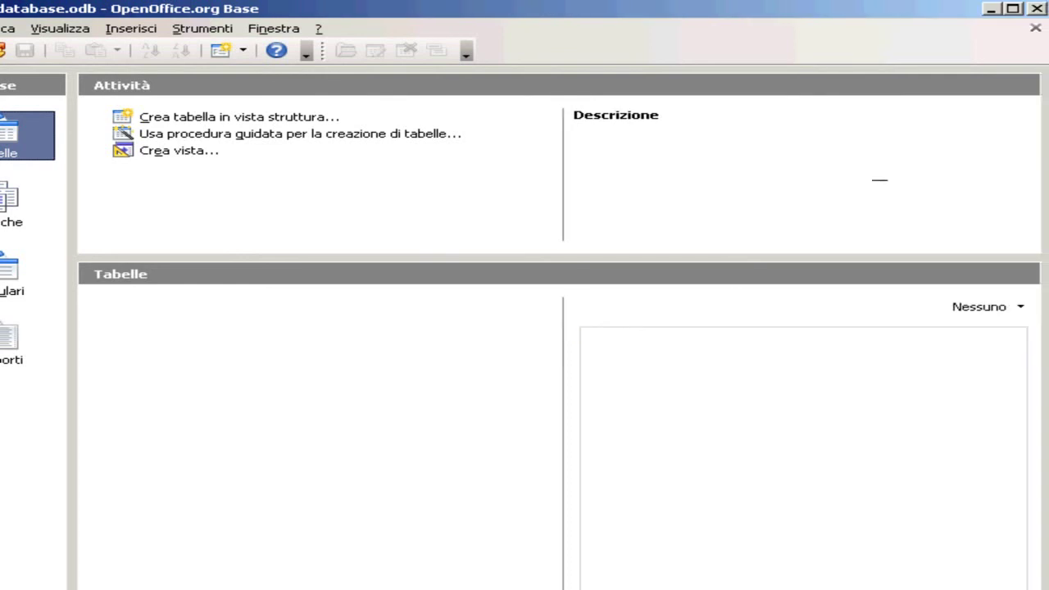
# Step: Close the Nuovo database window in Base and return to the desktop
pyautogui.moveTo(0, 156)
pyautogui.mouseDown()
pyautogui.moveTo(21, 156)
pyautogui.moveTo(2, 156)
pyautogui.mouseUp()
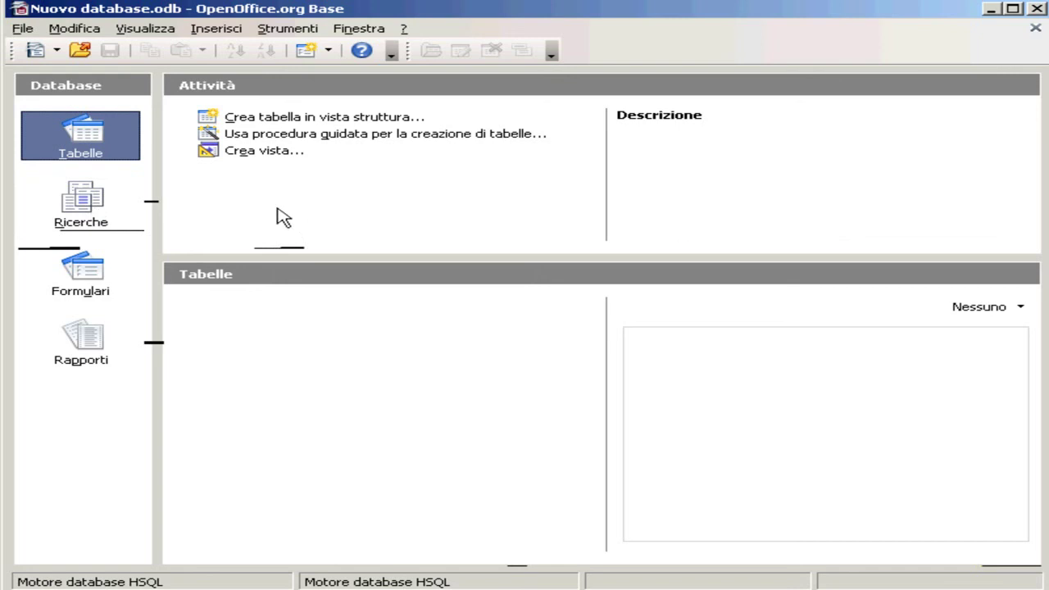
pyautogui.click(1034, 12)
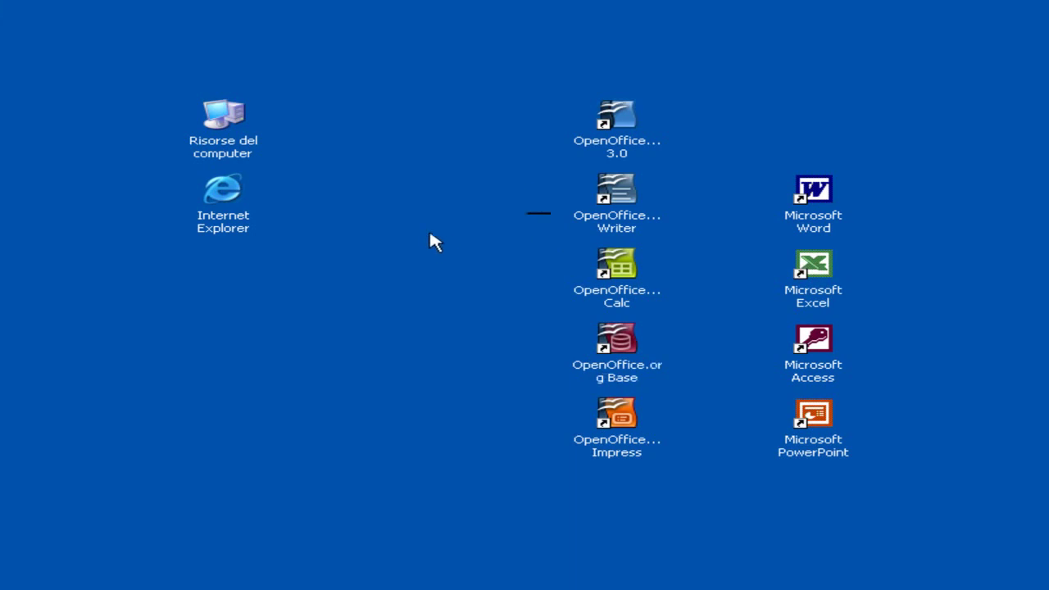
pyautogui.moveTo(499, 190); pyautogui.dragTo(651, 459)
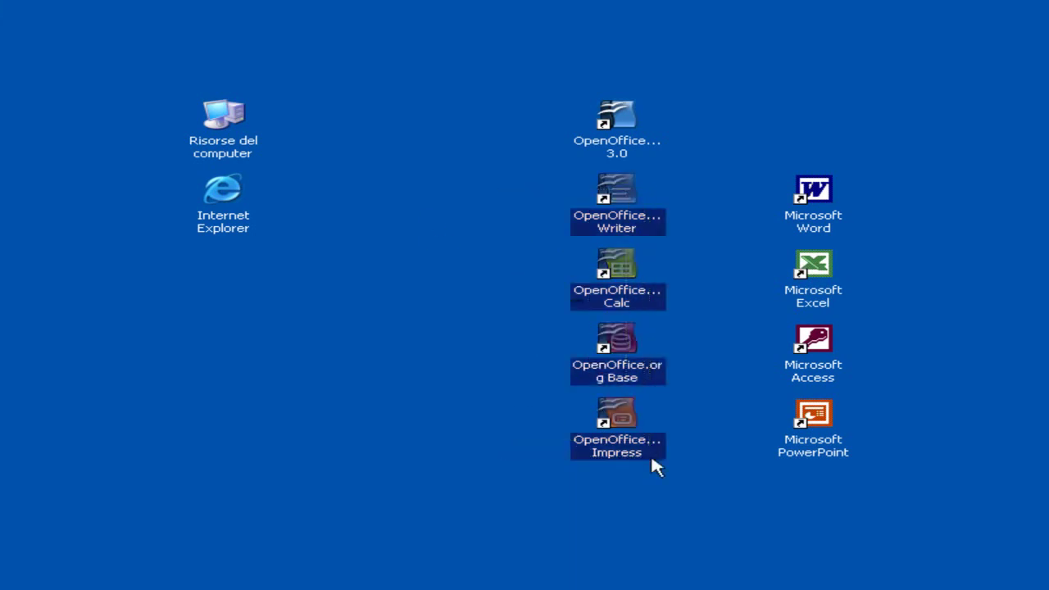
pyautogui.click(507, 356)
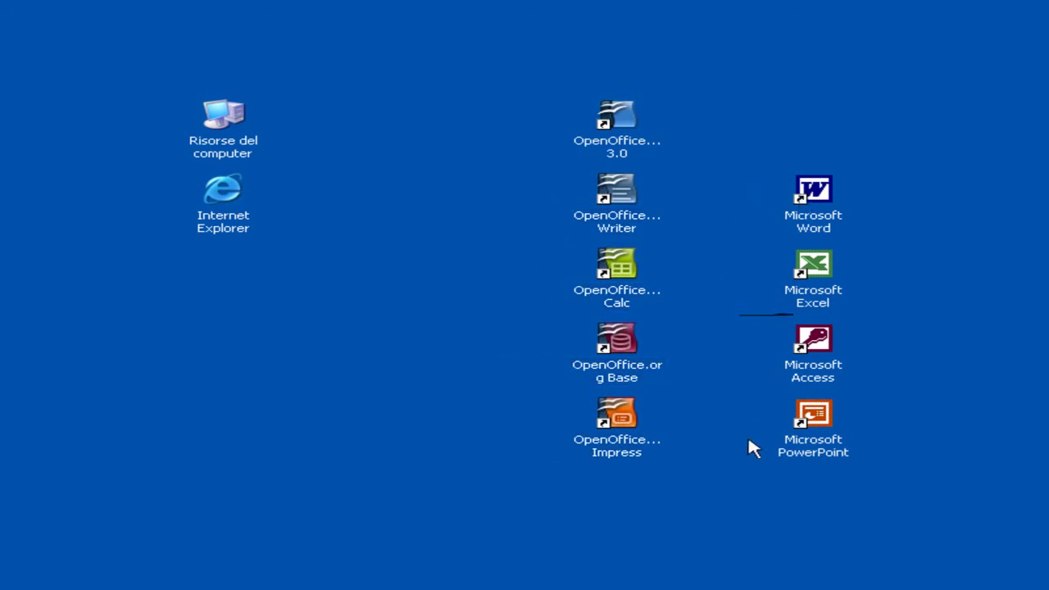
pyautogui.click(627, 363)
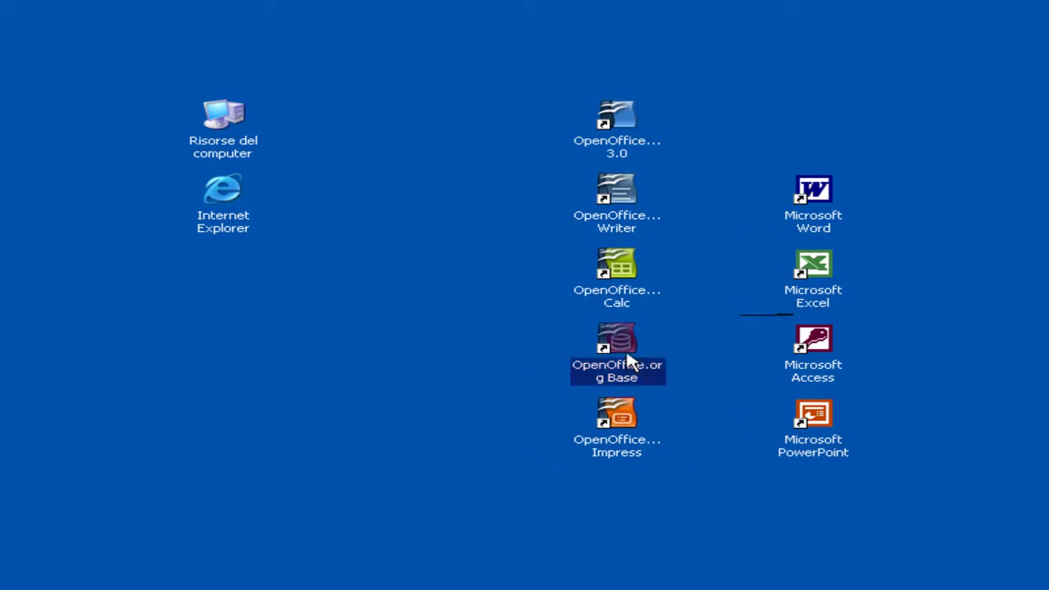
pyautogui.click(701, 357)
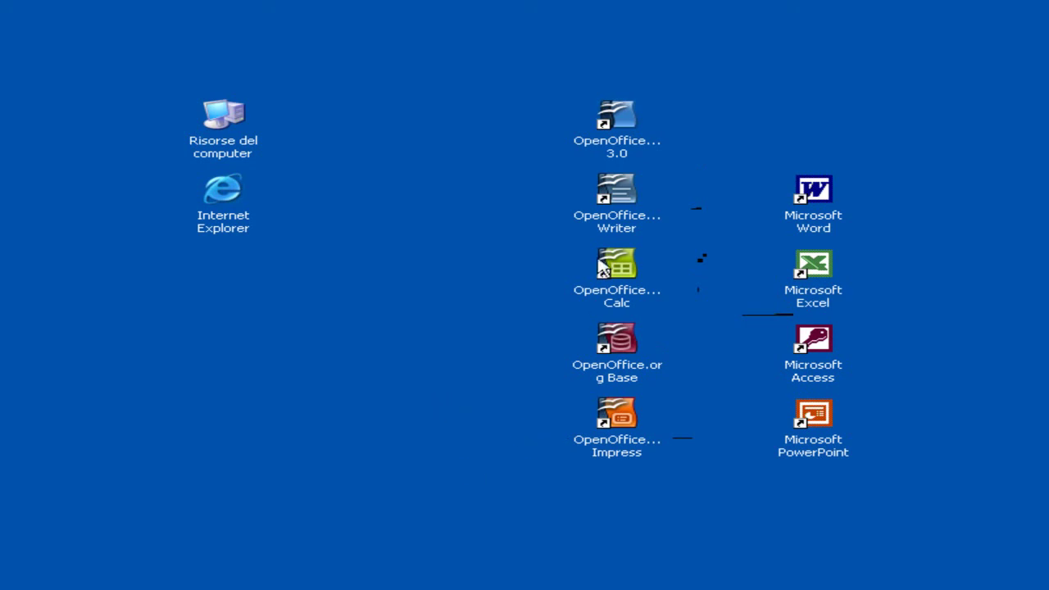
pyautogui.moveTo(919, 173); pyautogui.dragTo(546, 442)
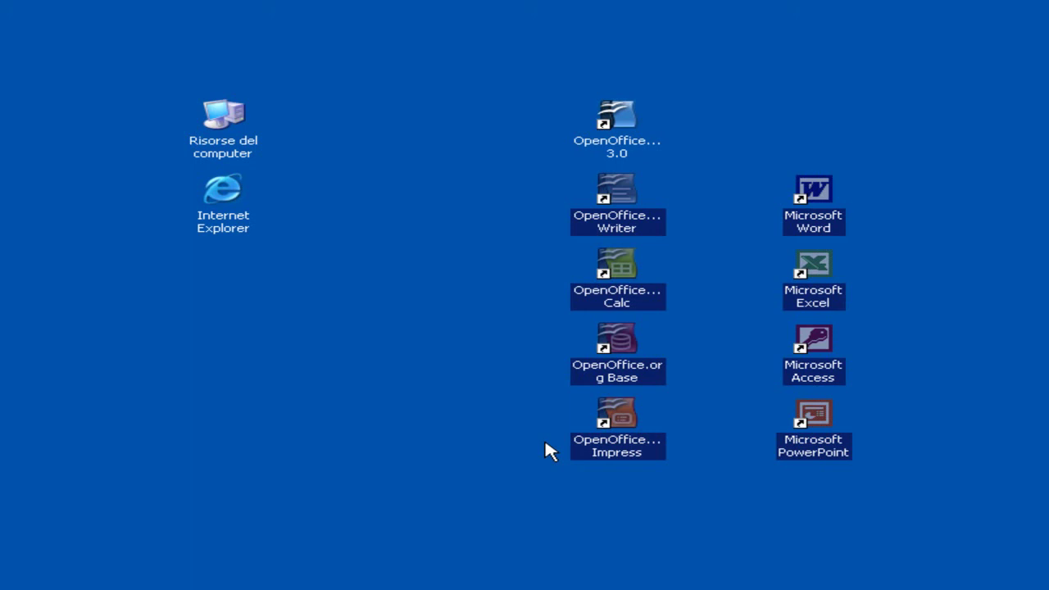
pyautogui.click(541, 450)
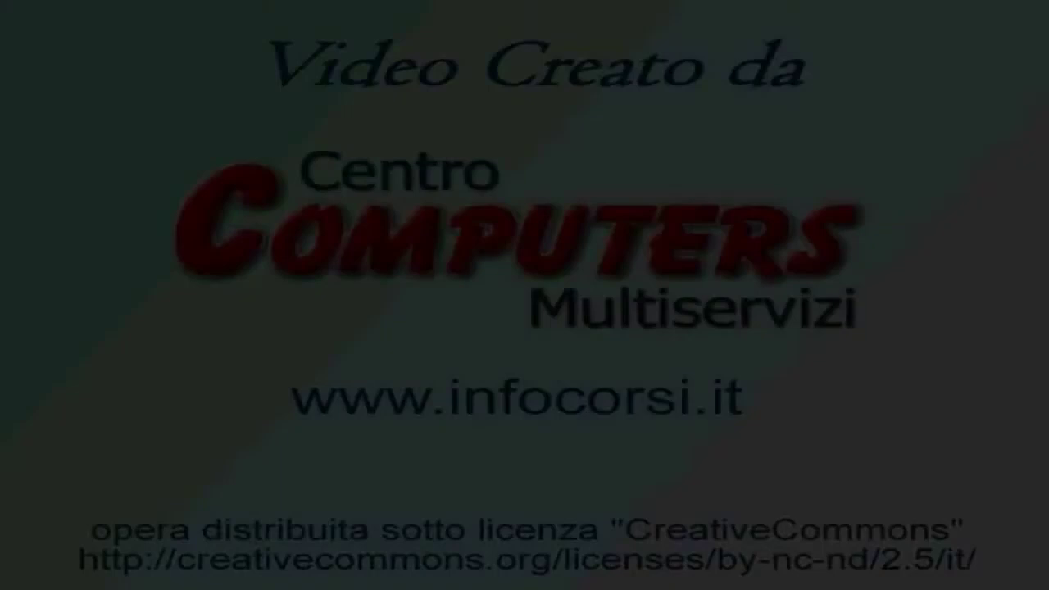